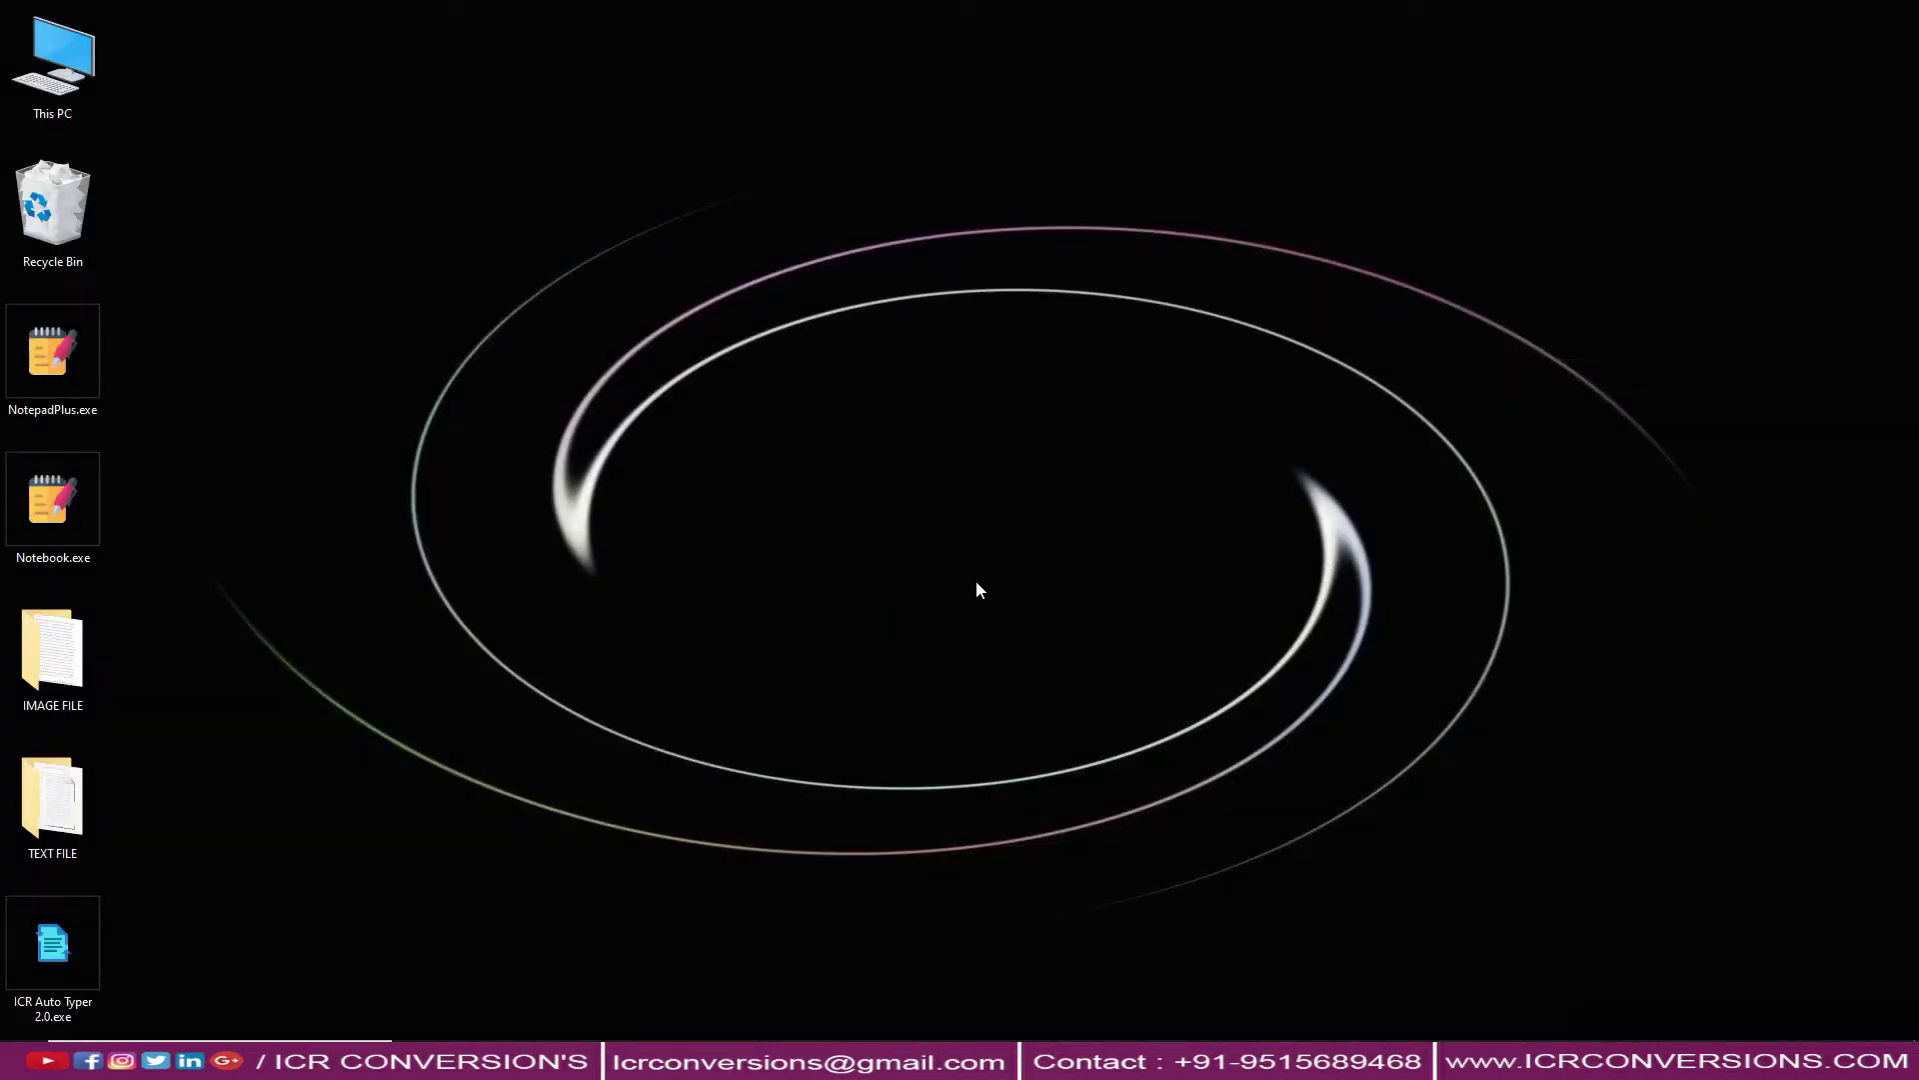
# View the handwritten page 2012.jpg from the IMAGE FILE folder, then close it
pyautogui.rightClick(84, 670)
pyautogui.click(219, 164)
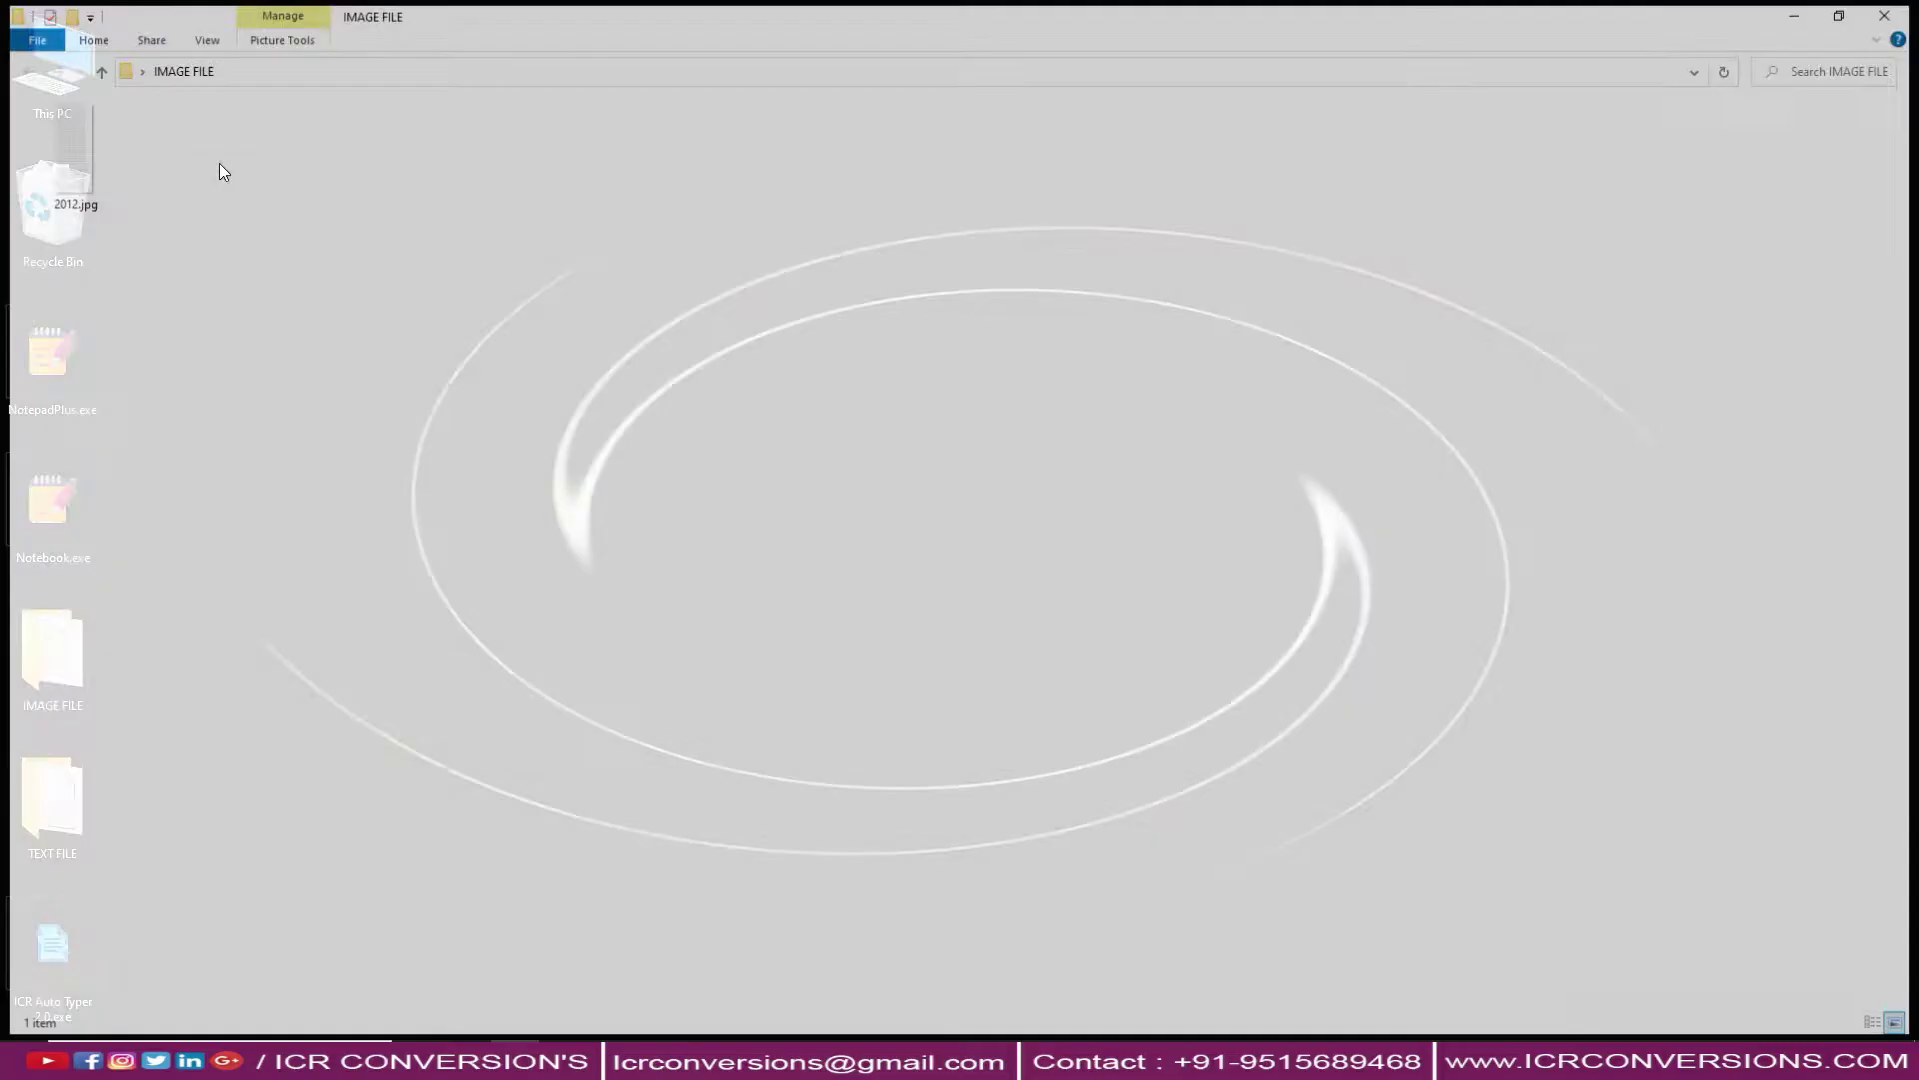
pyautogui.rightClick(62, 172)
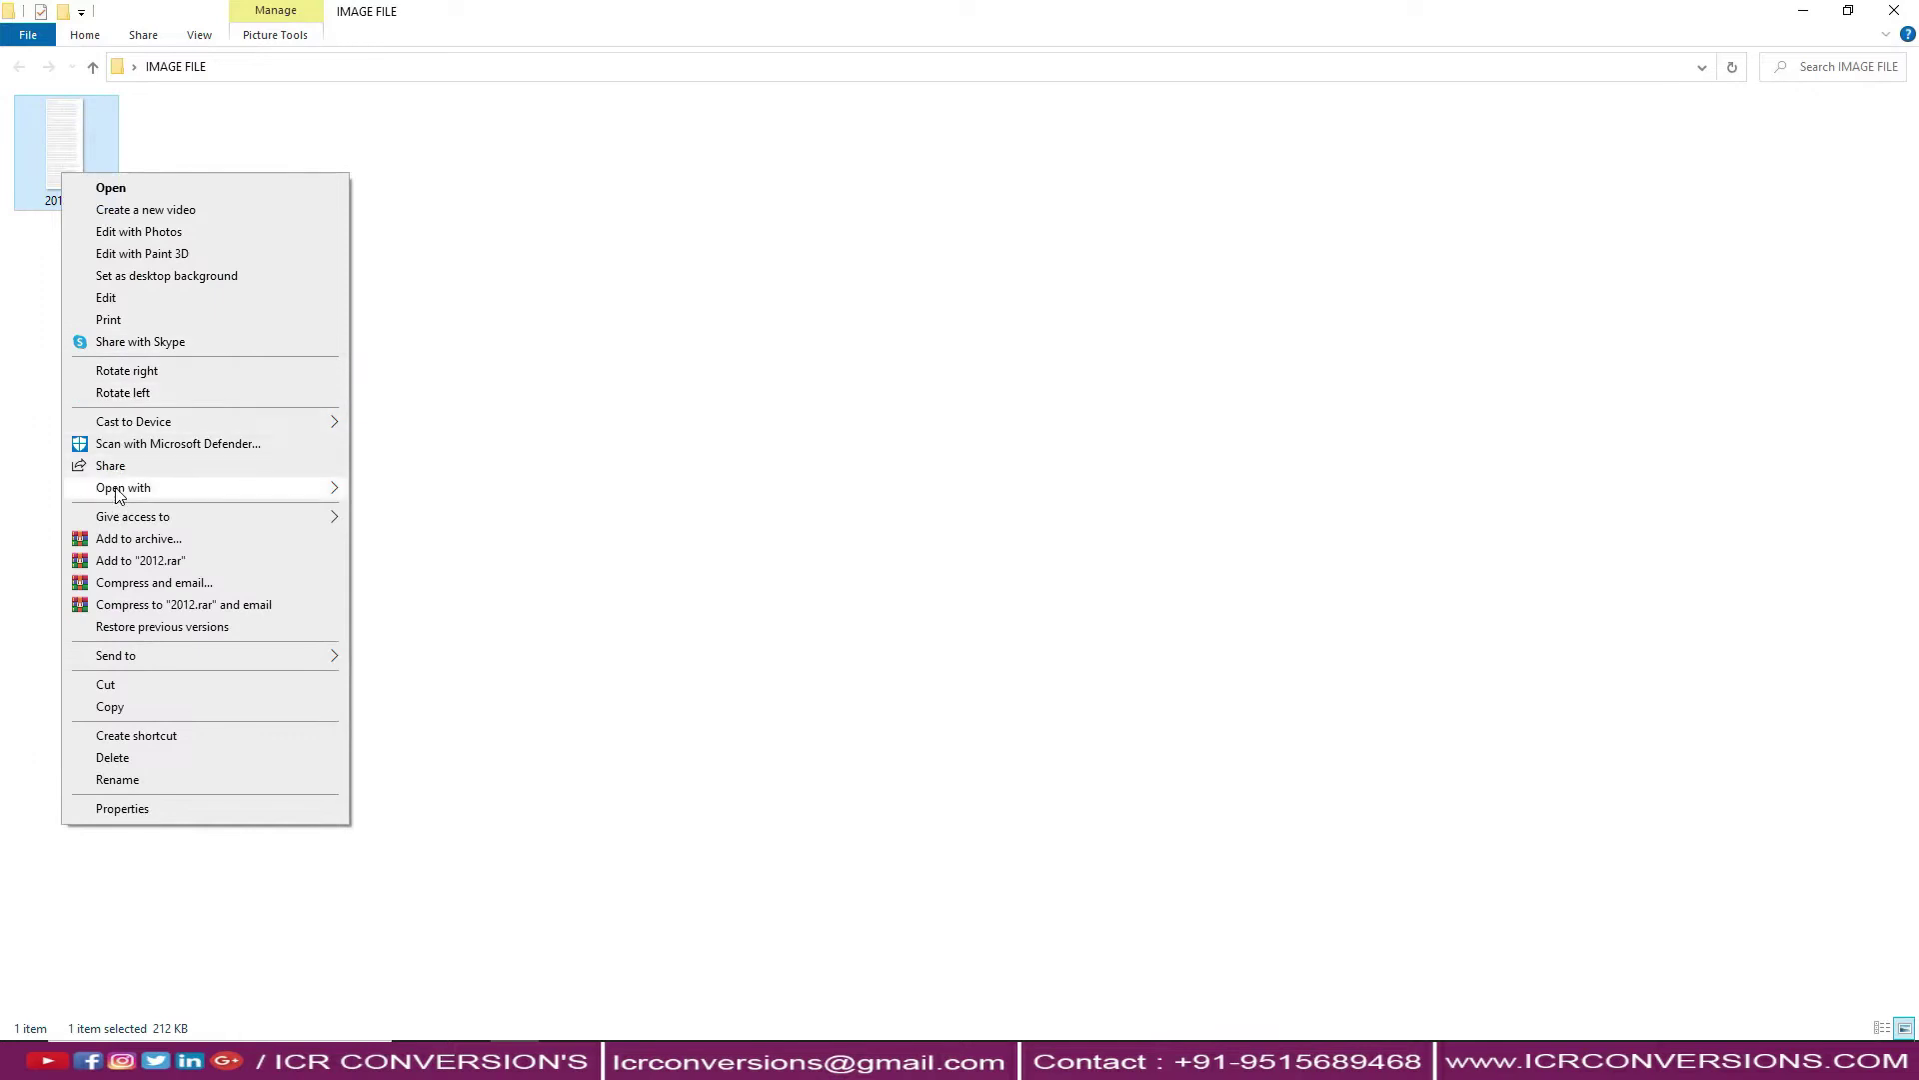
pyautogui.moveTo(123, 488)
pyautogui.click(393, 488)
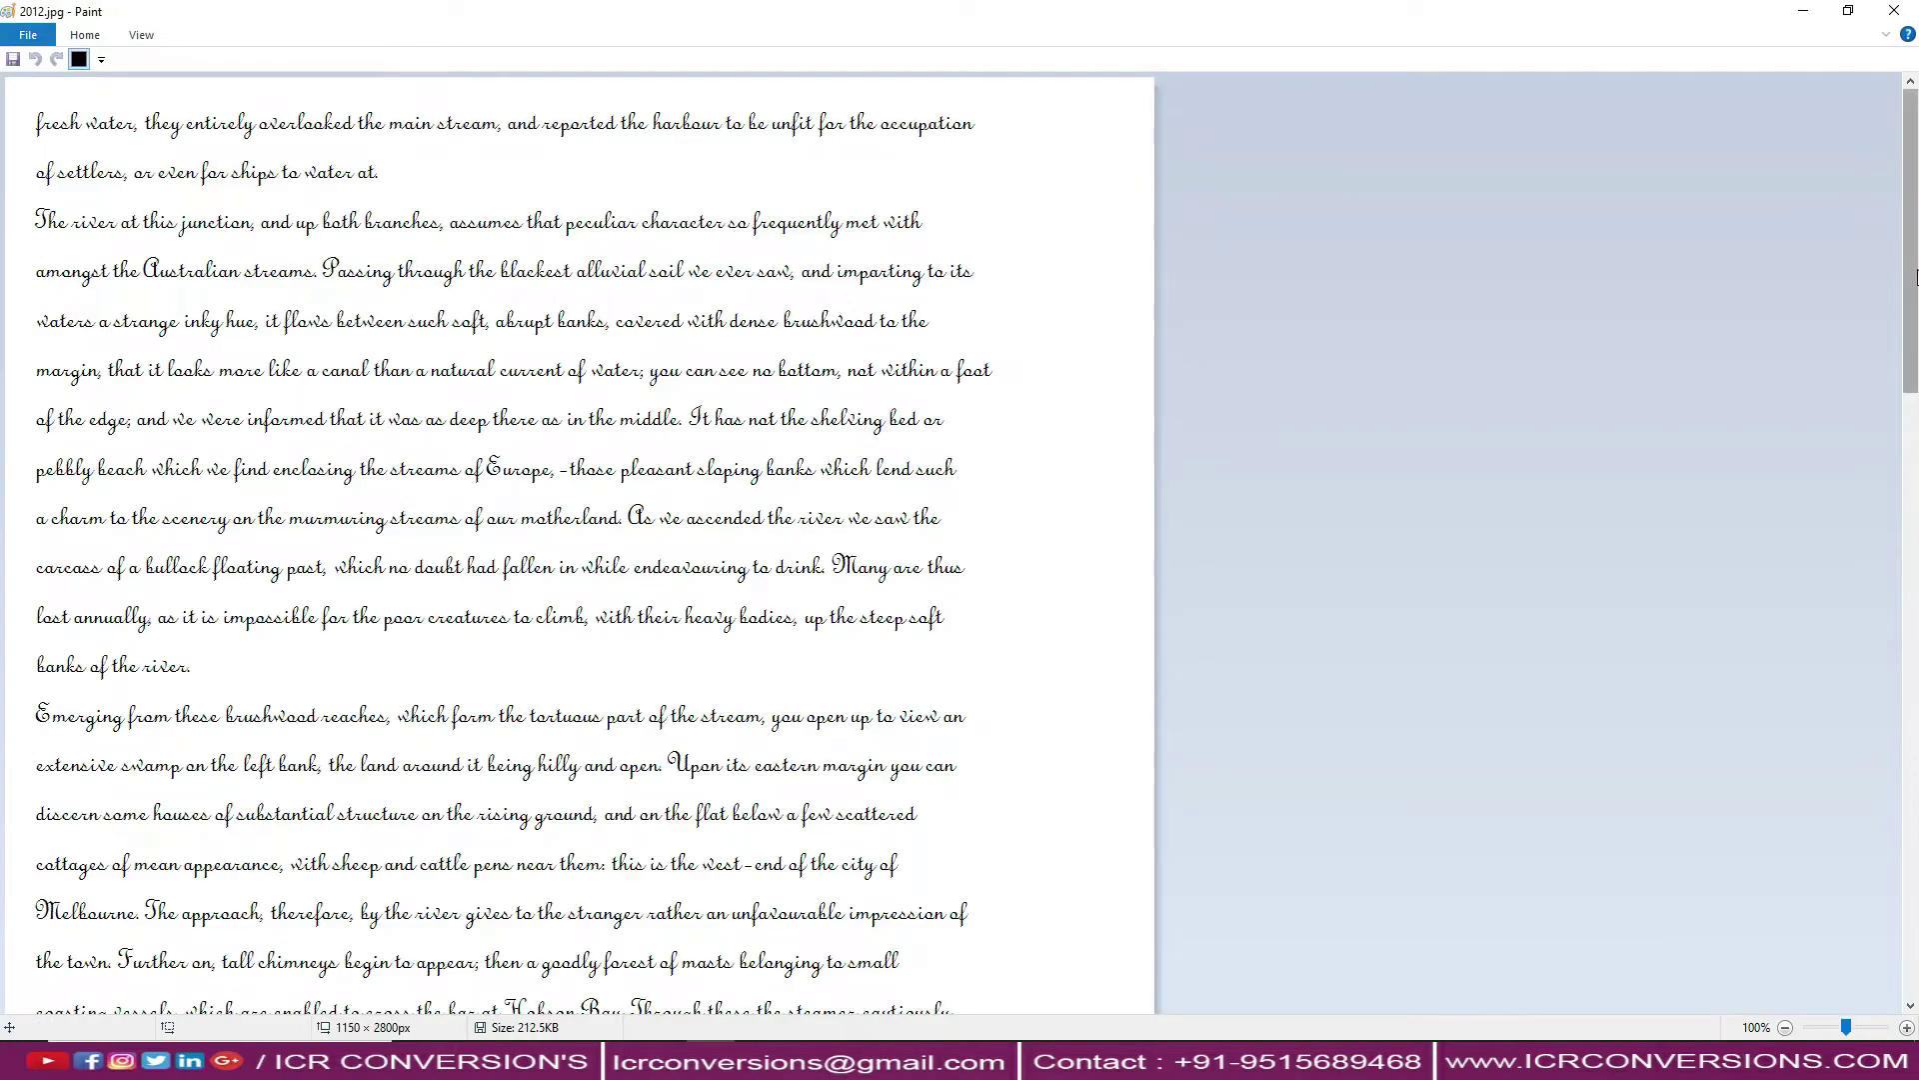
pyautogui.moveTo(1911, 300)
pyautogui.mouseDown()
pyautogui.moveTo(1914, 871)
pyautogui.moveTo(1912, 240)
pyautogui.mouseUp()
pyautogui.click(1893, 10)
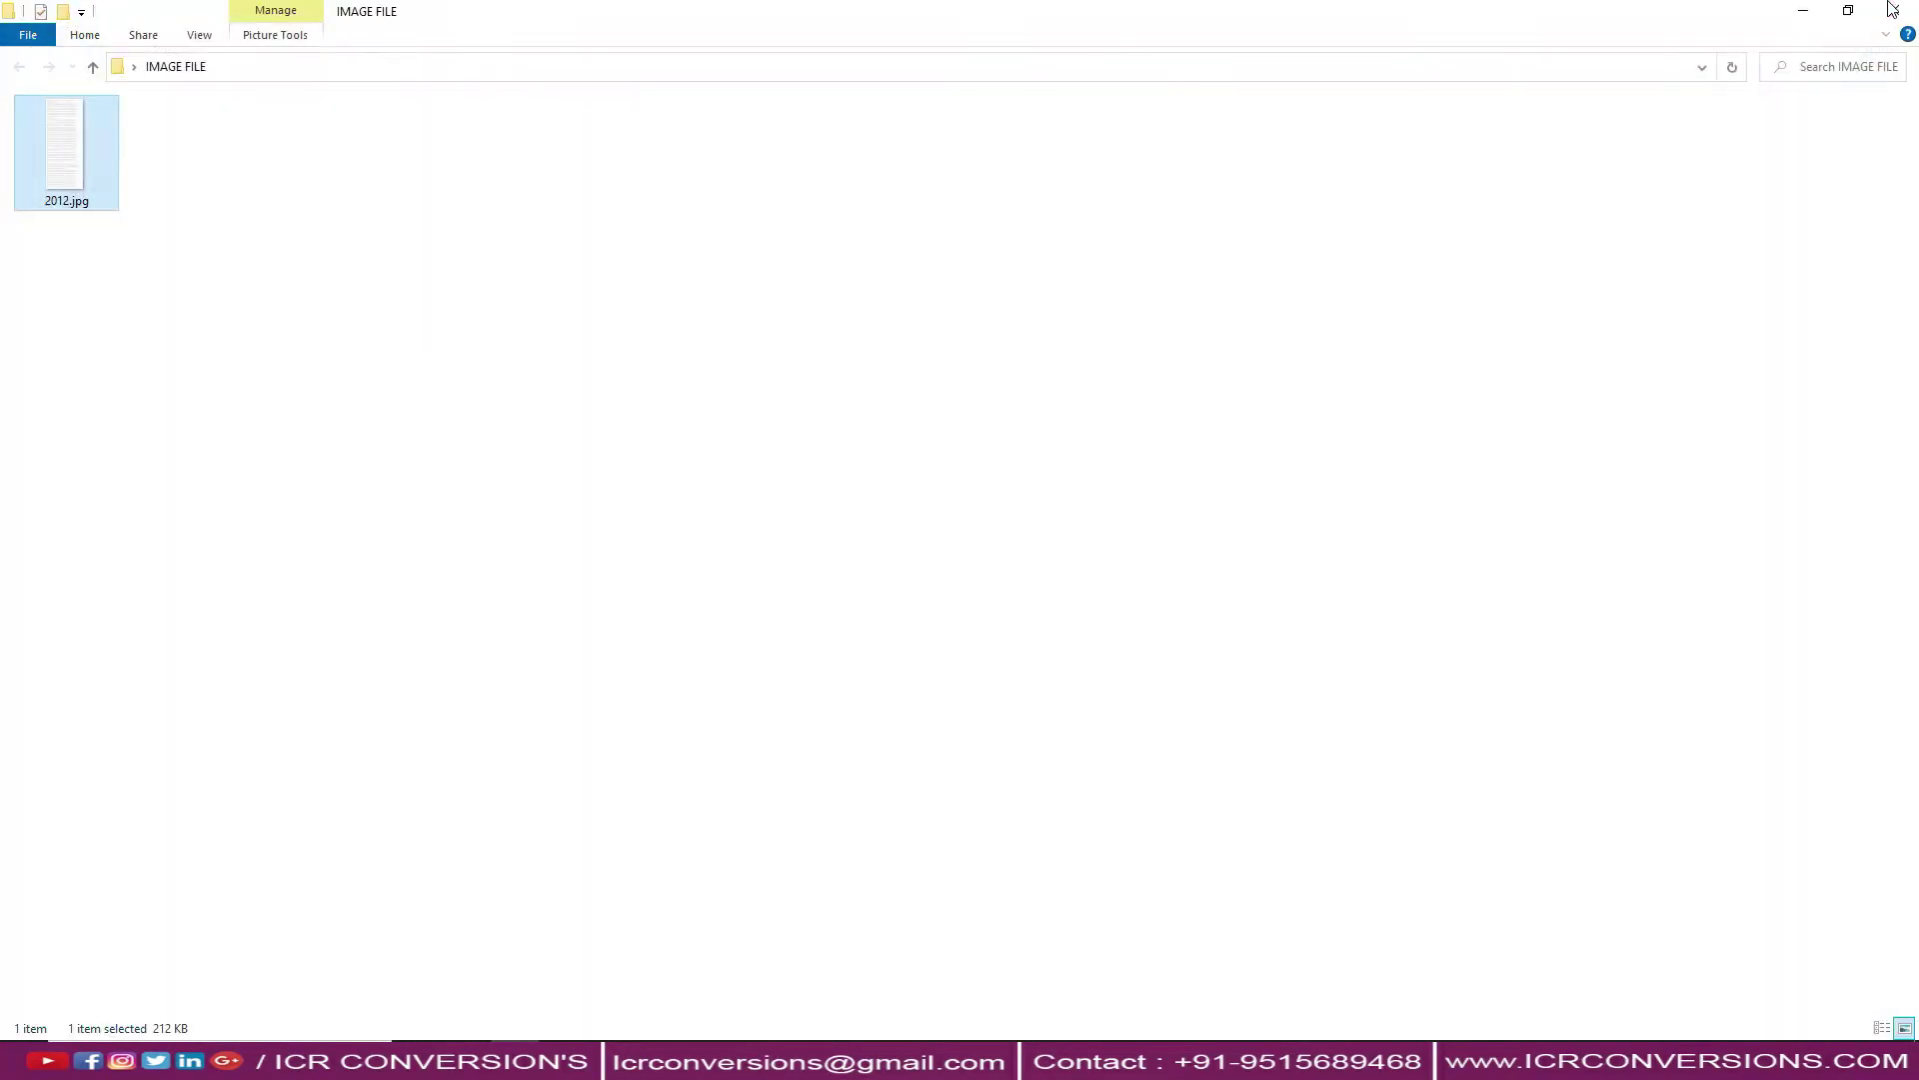
# Open 2012.txt from the TEXT FILE folder, maximized, select text to line 44, then close it
pyautogui.rightClick(82, 799)
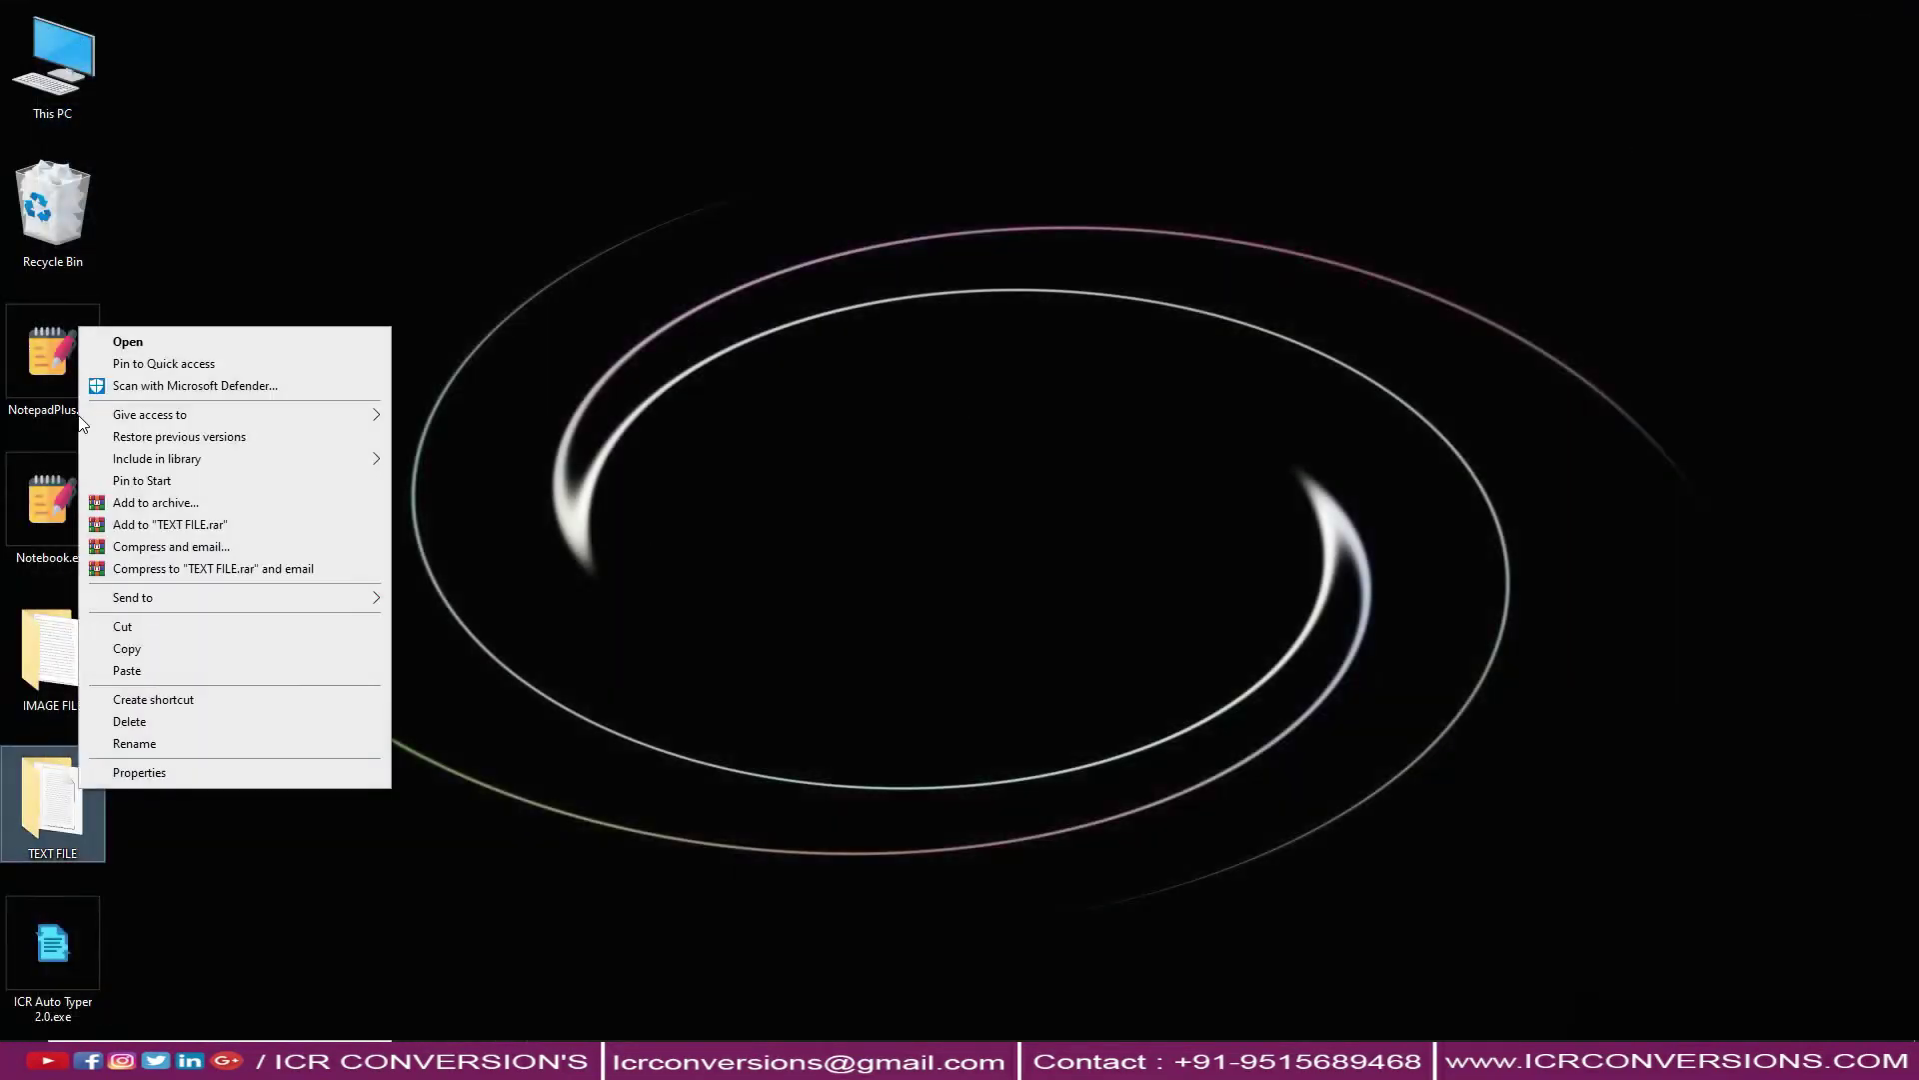
pyautogui.click(114, 346)
pyautogui.click(70, 134)
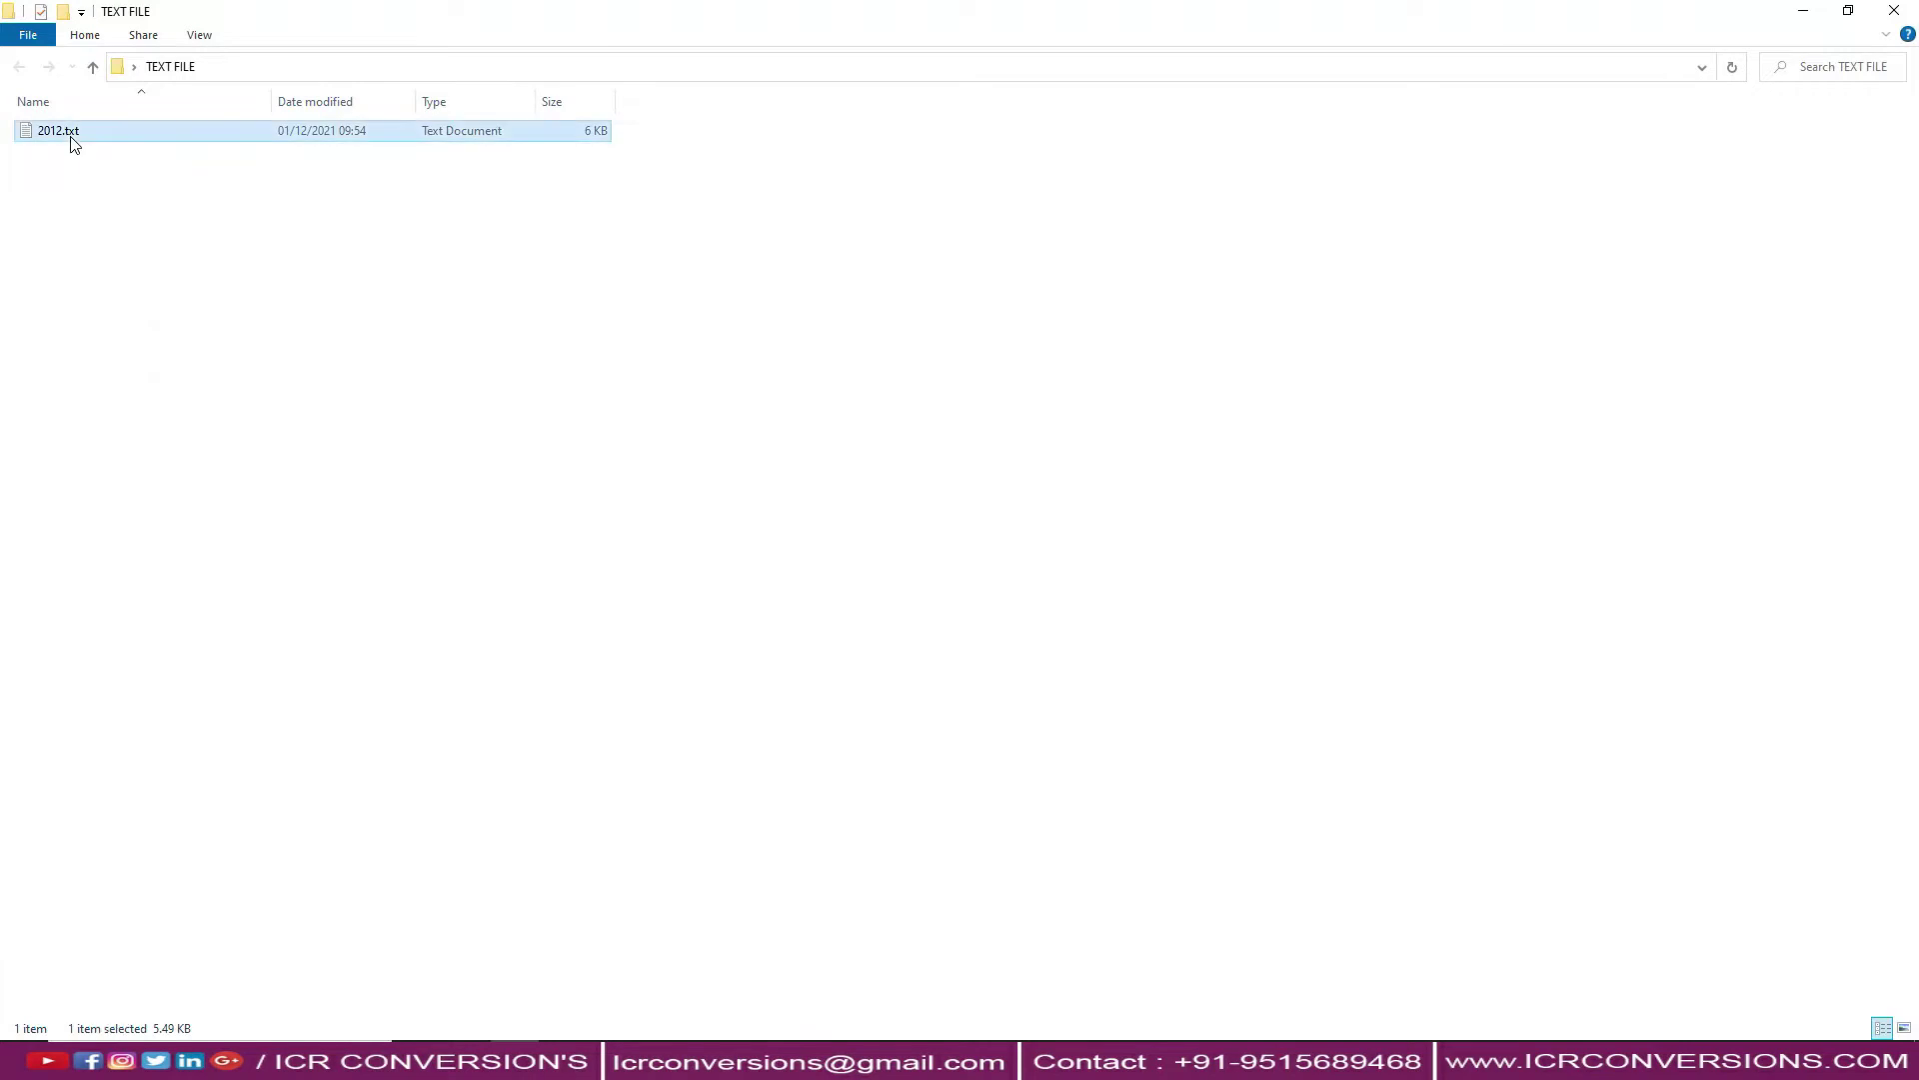
pyautogui.rightClick(69, 134)
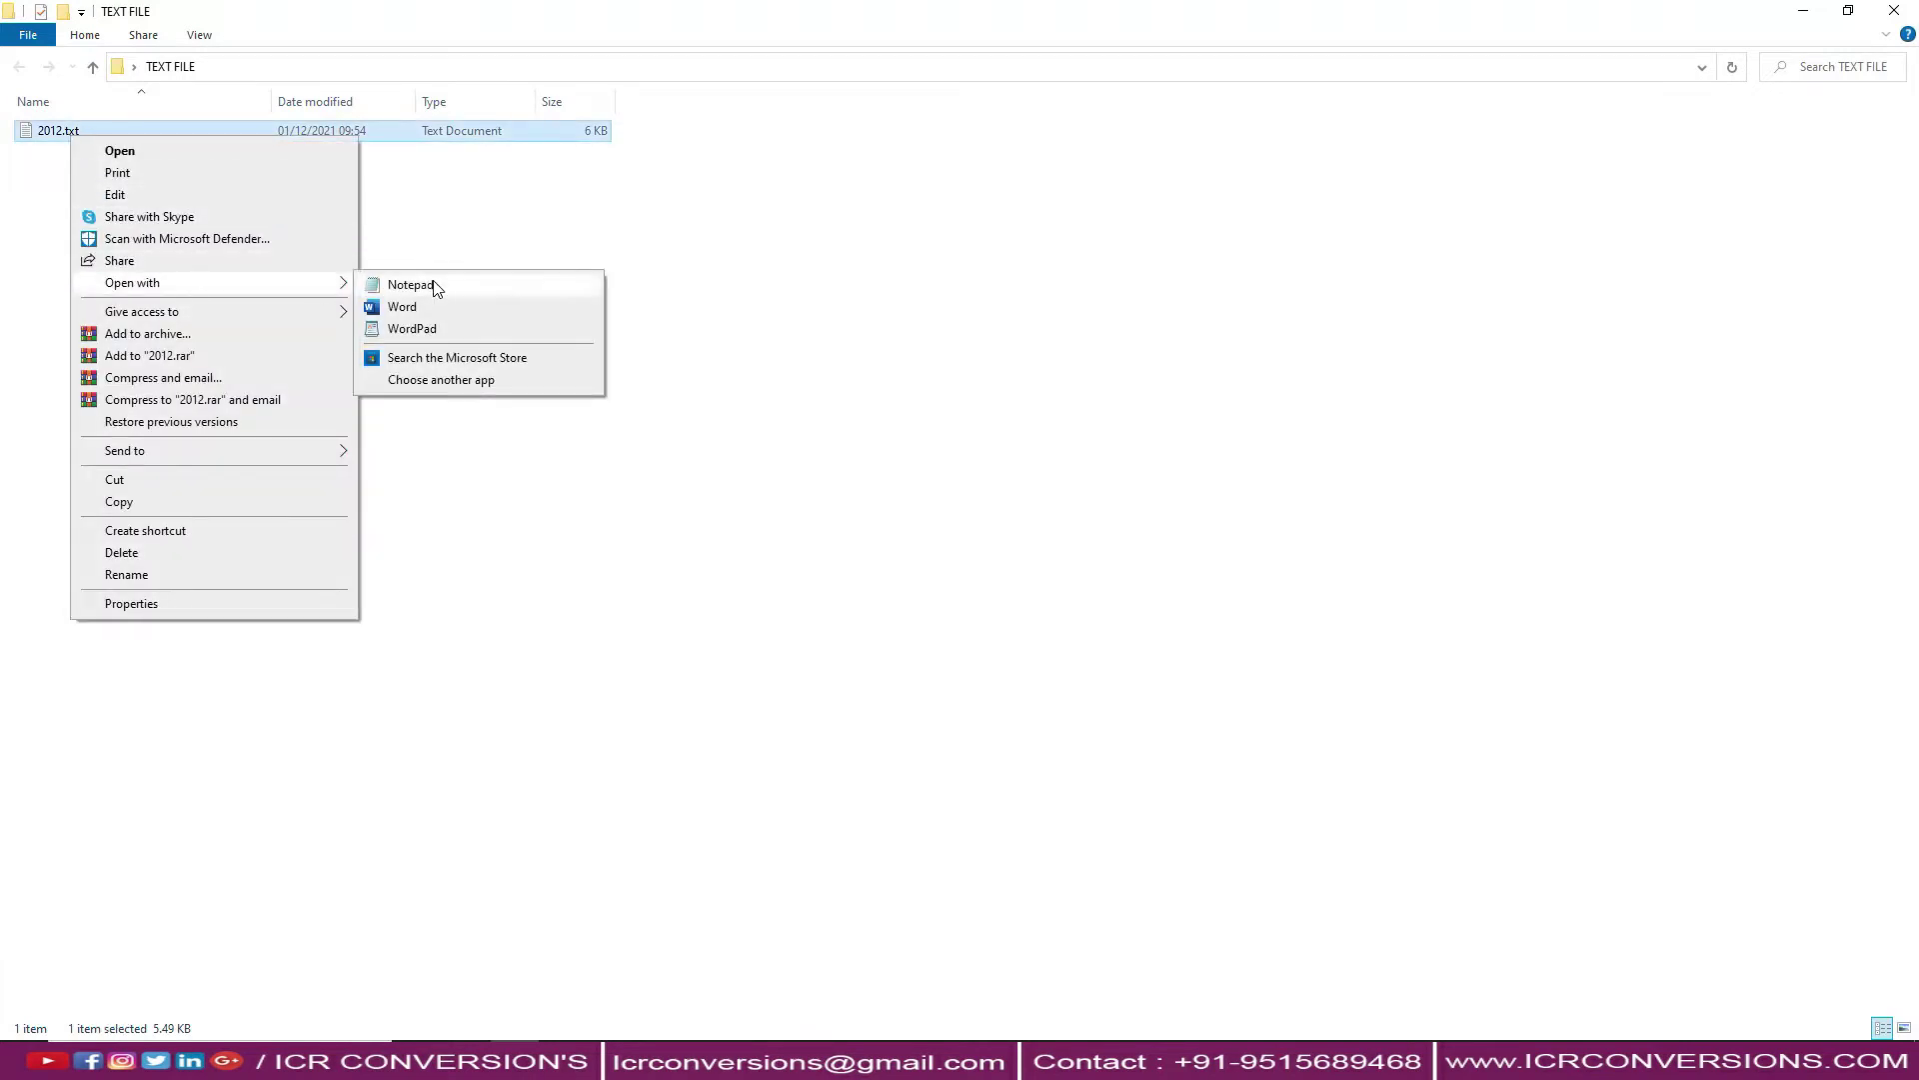
pyautogui.click(411, 285)
pyautogui.click(1336, 379)
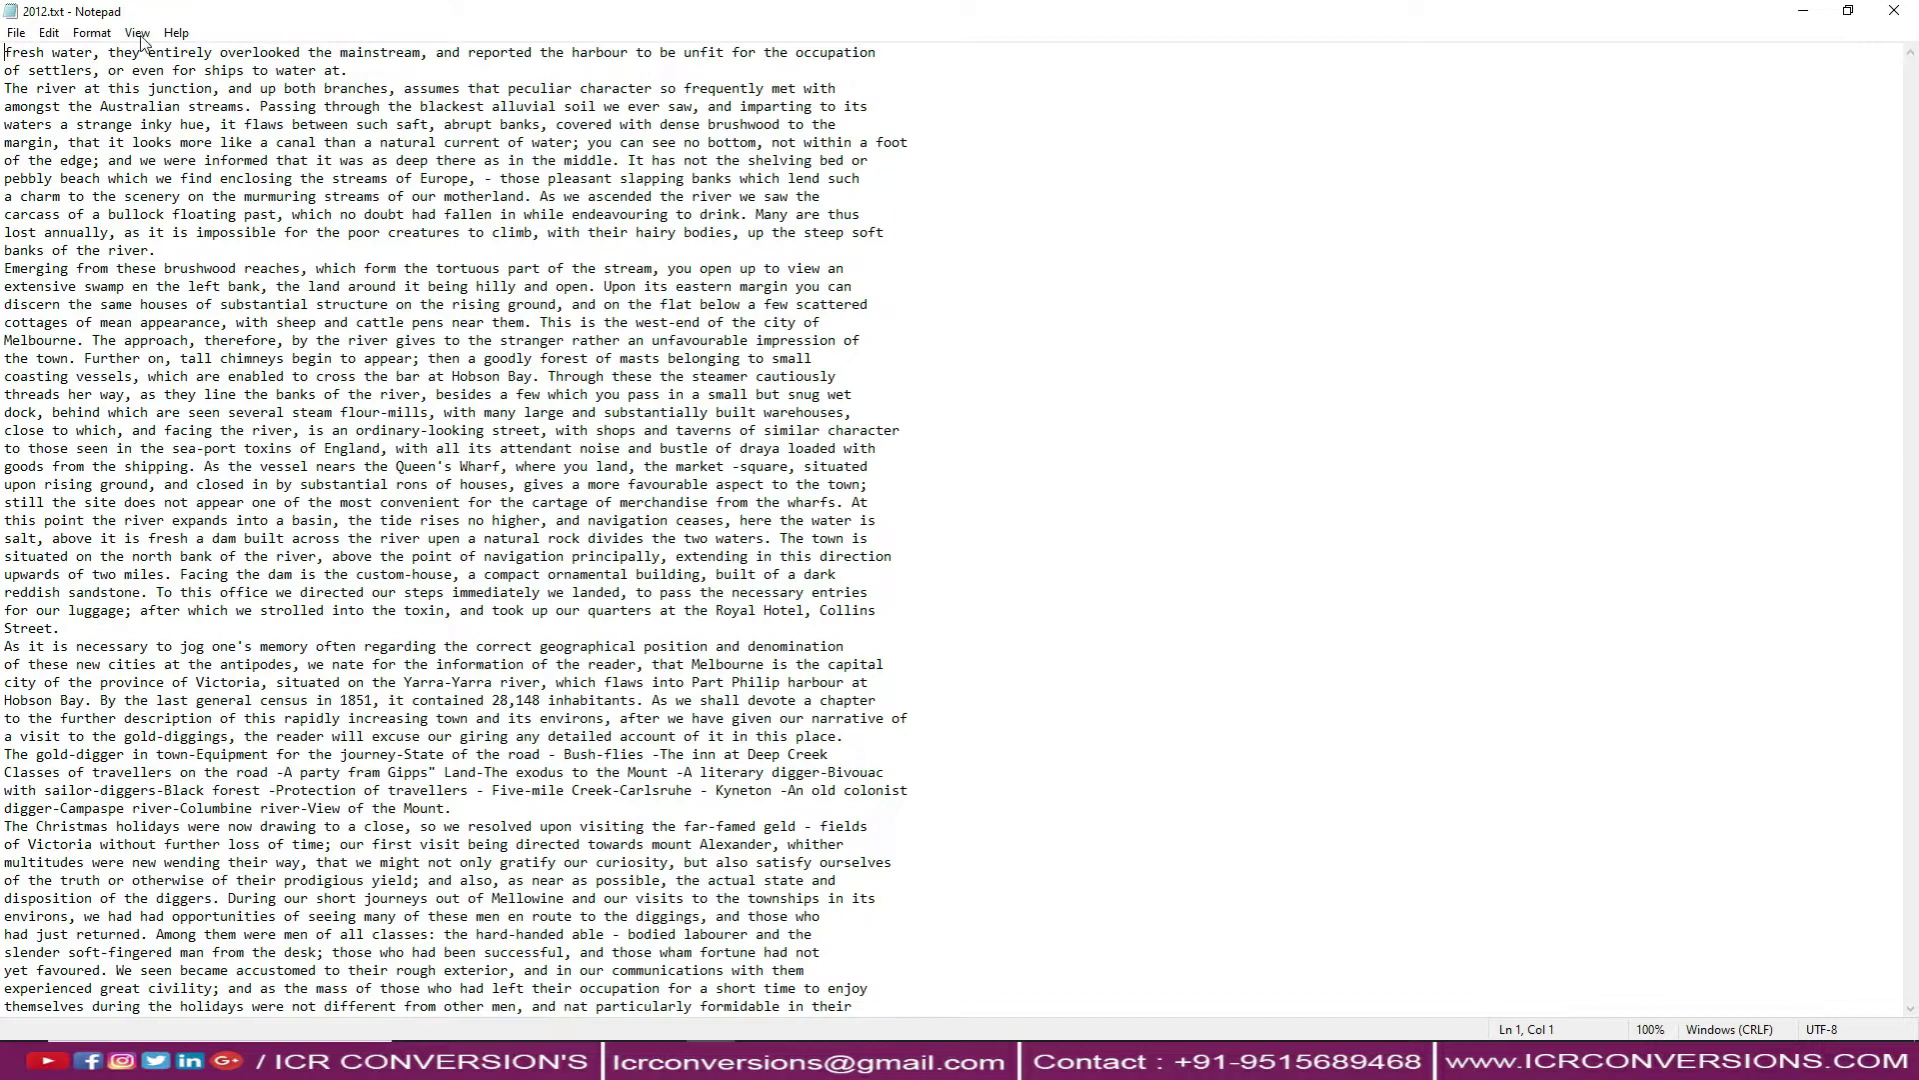
pyautogui.moveTo(4, 58); pyautogui.dragTo(222, 827)
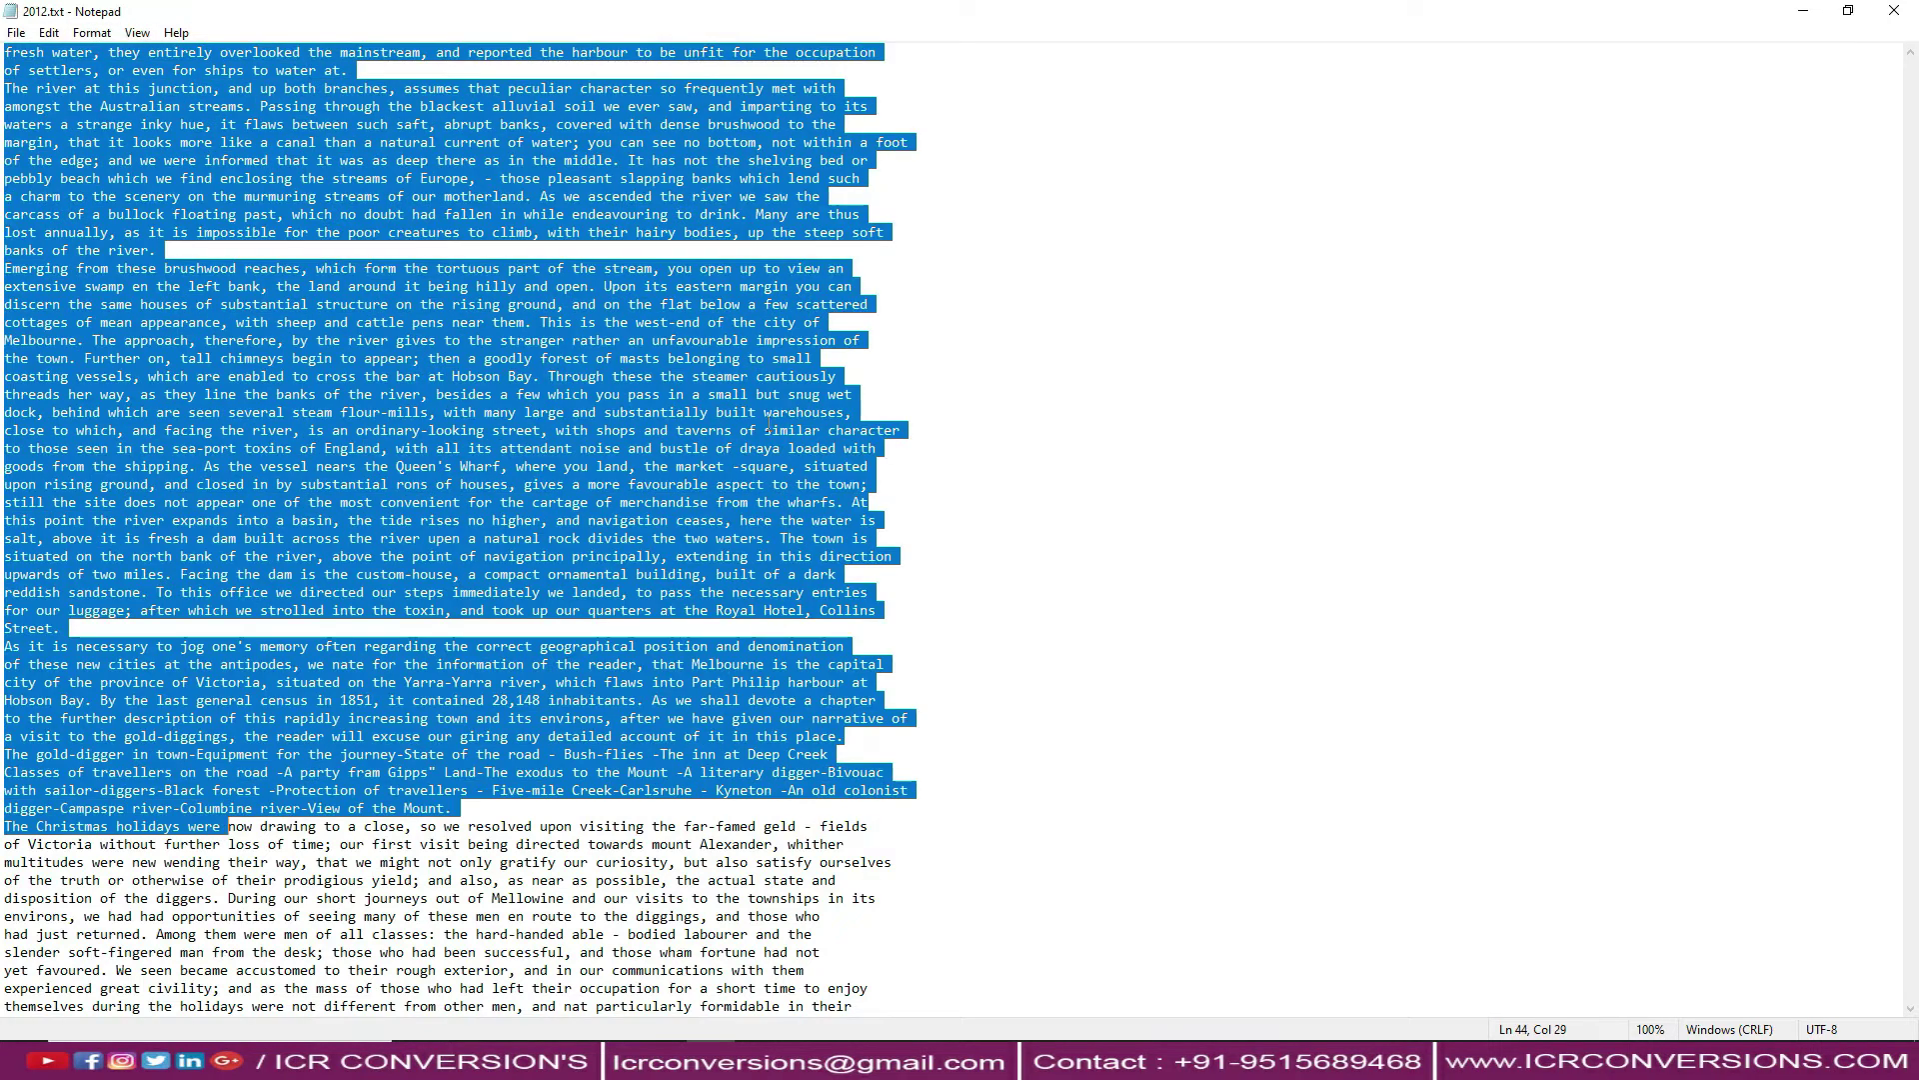
pyautogui.click(1895, 9)
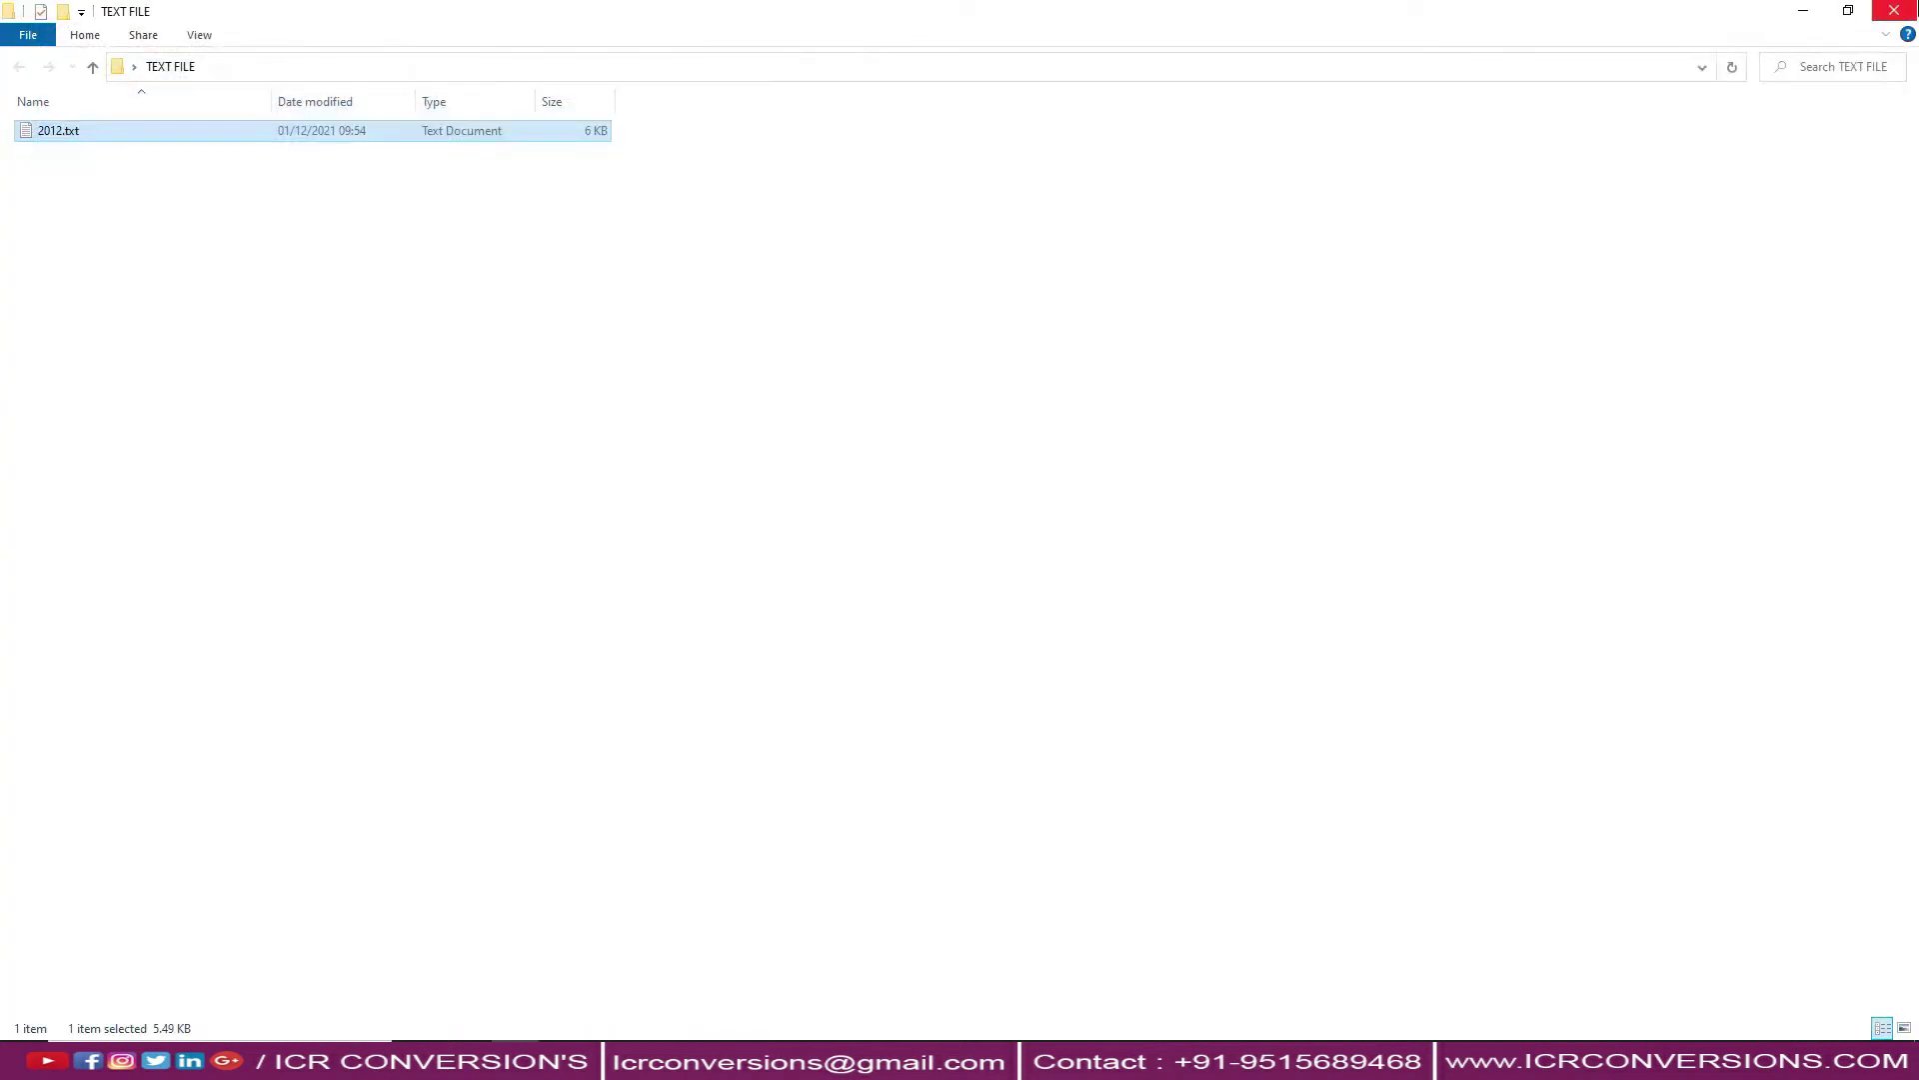
pyautogui.click(1896, 10)
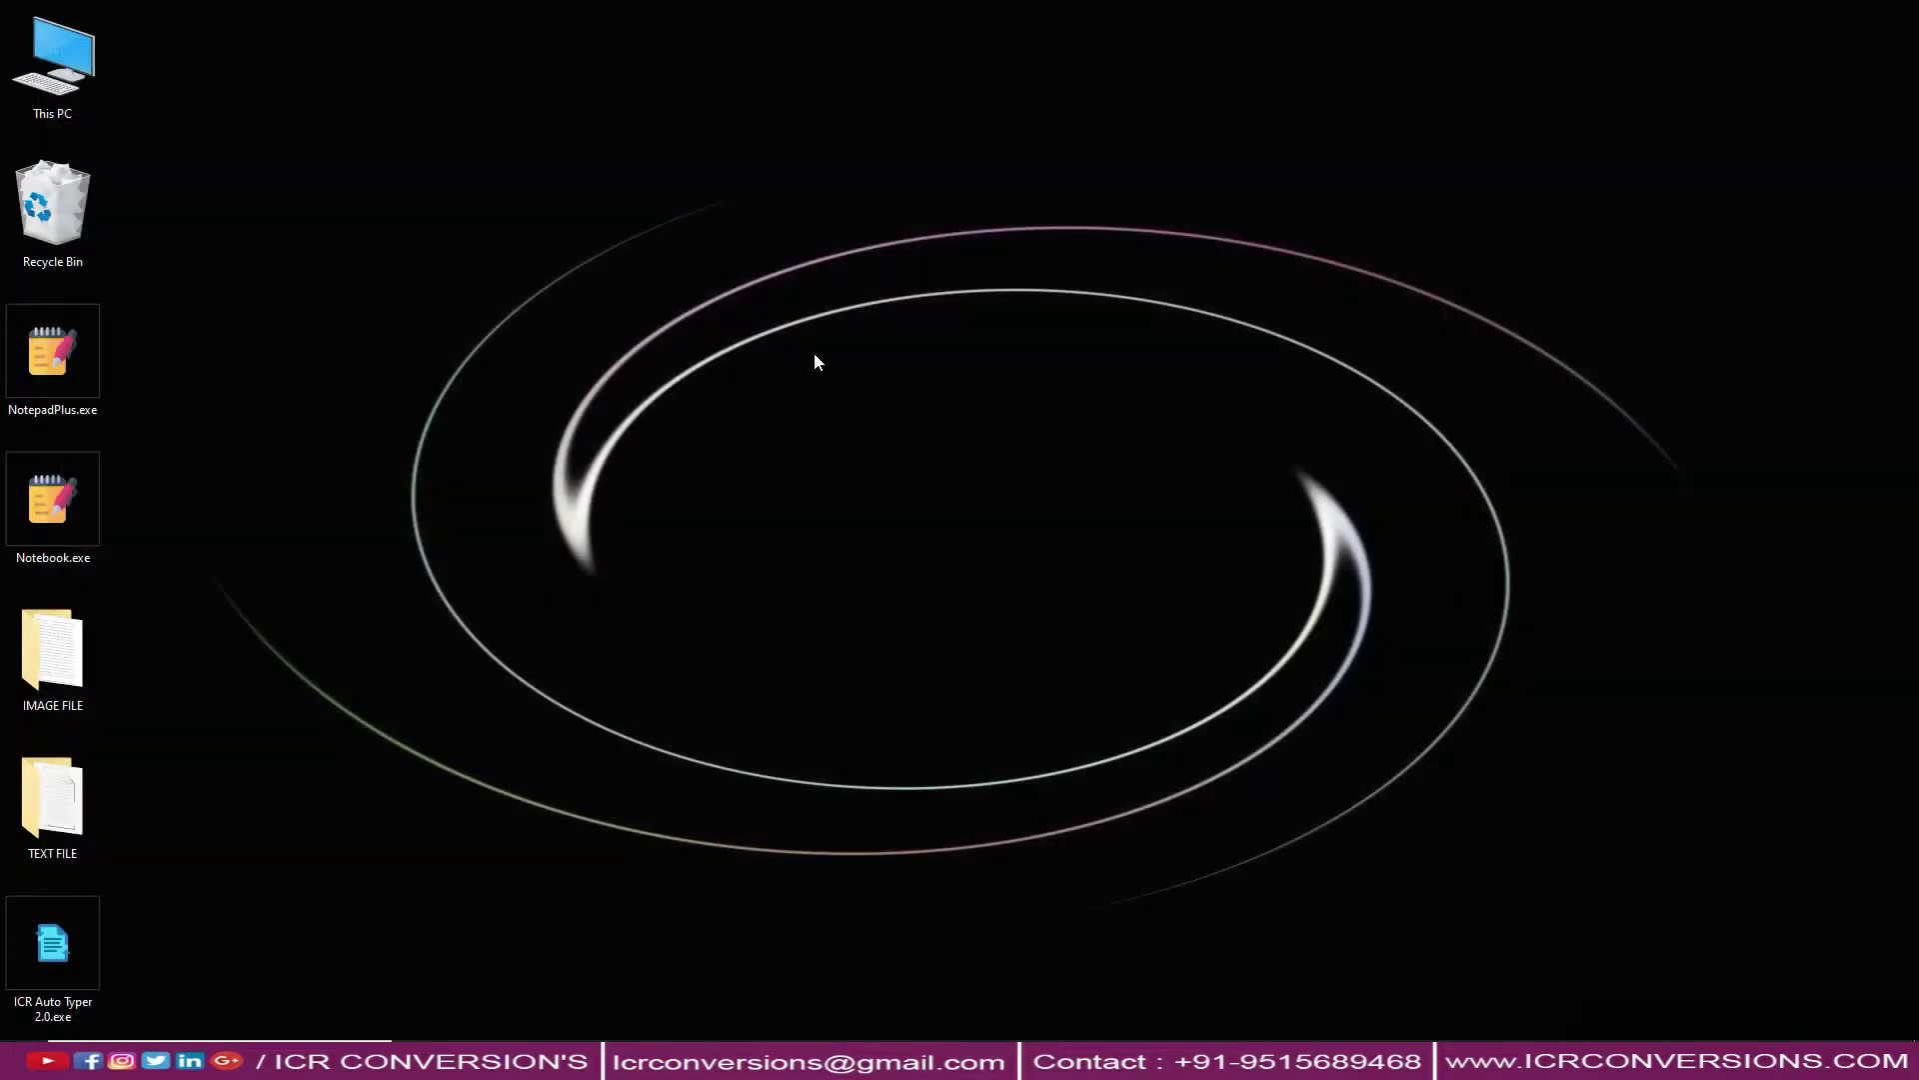
# Launch NotepadPlus, move the auto typer to the top right, and bring the blank document forward
pyautogui.click(38, 364)
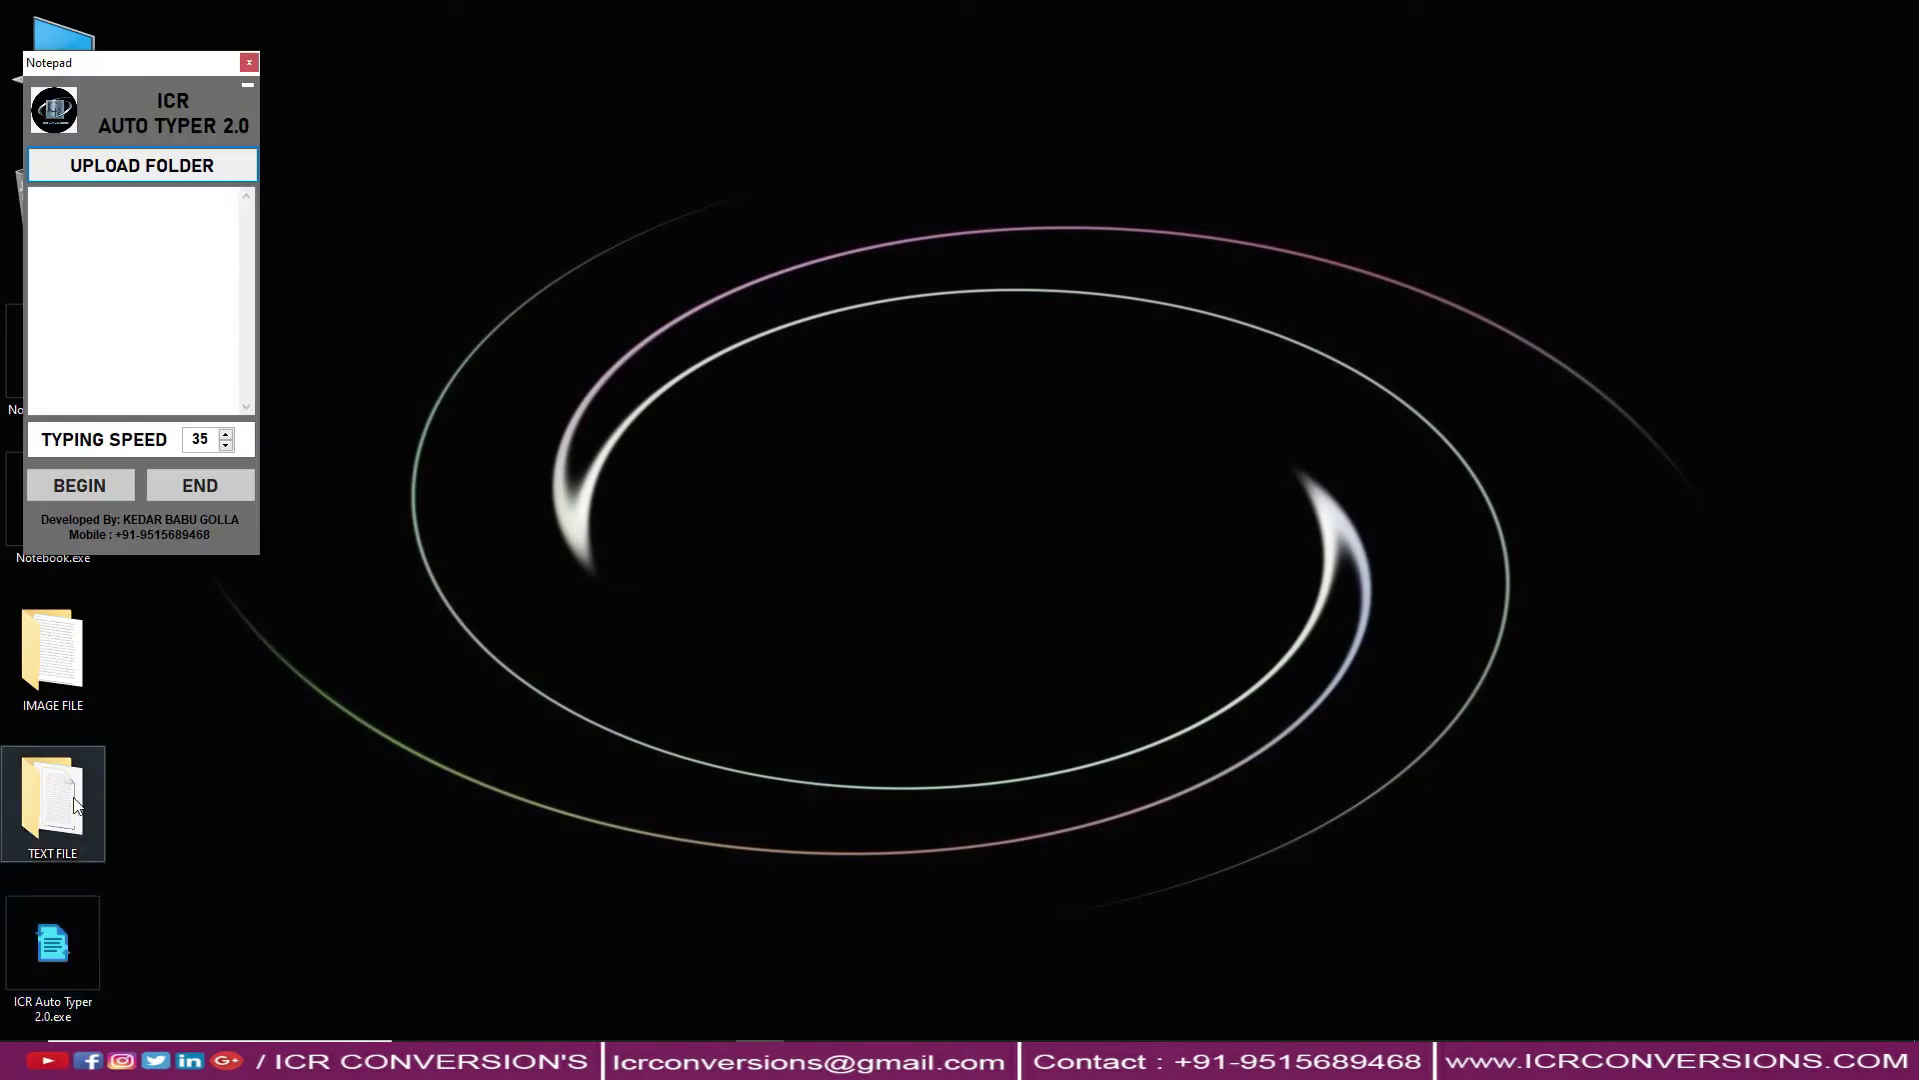
pyautogui.moveTo(75, 61)
pyautogui.mouseDown()
pyautogui.moveTo(955, 80)
pyautogui.moveTo(1659, 24)
pyautogui.mouseUp()
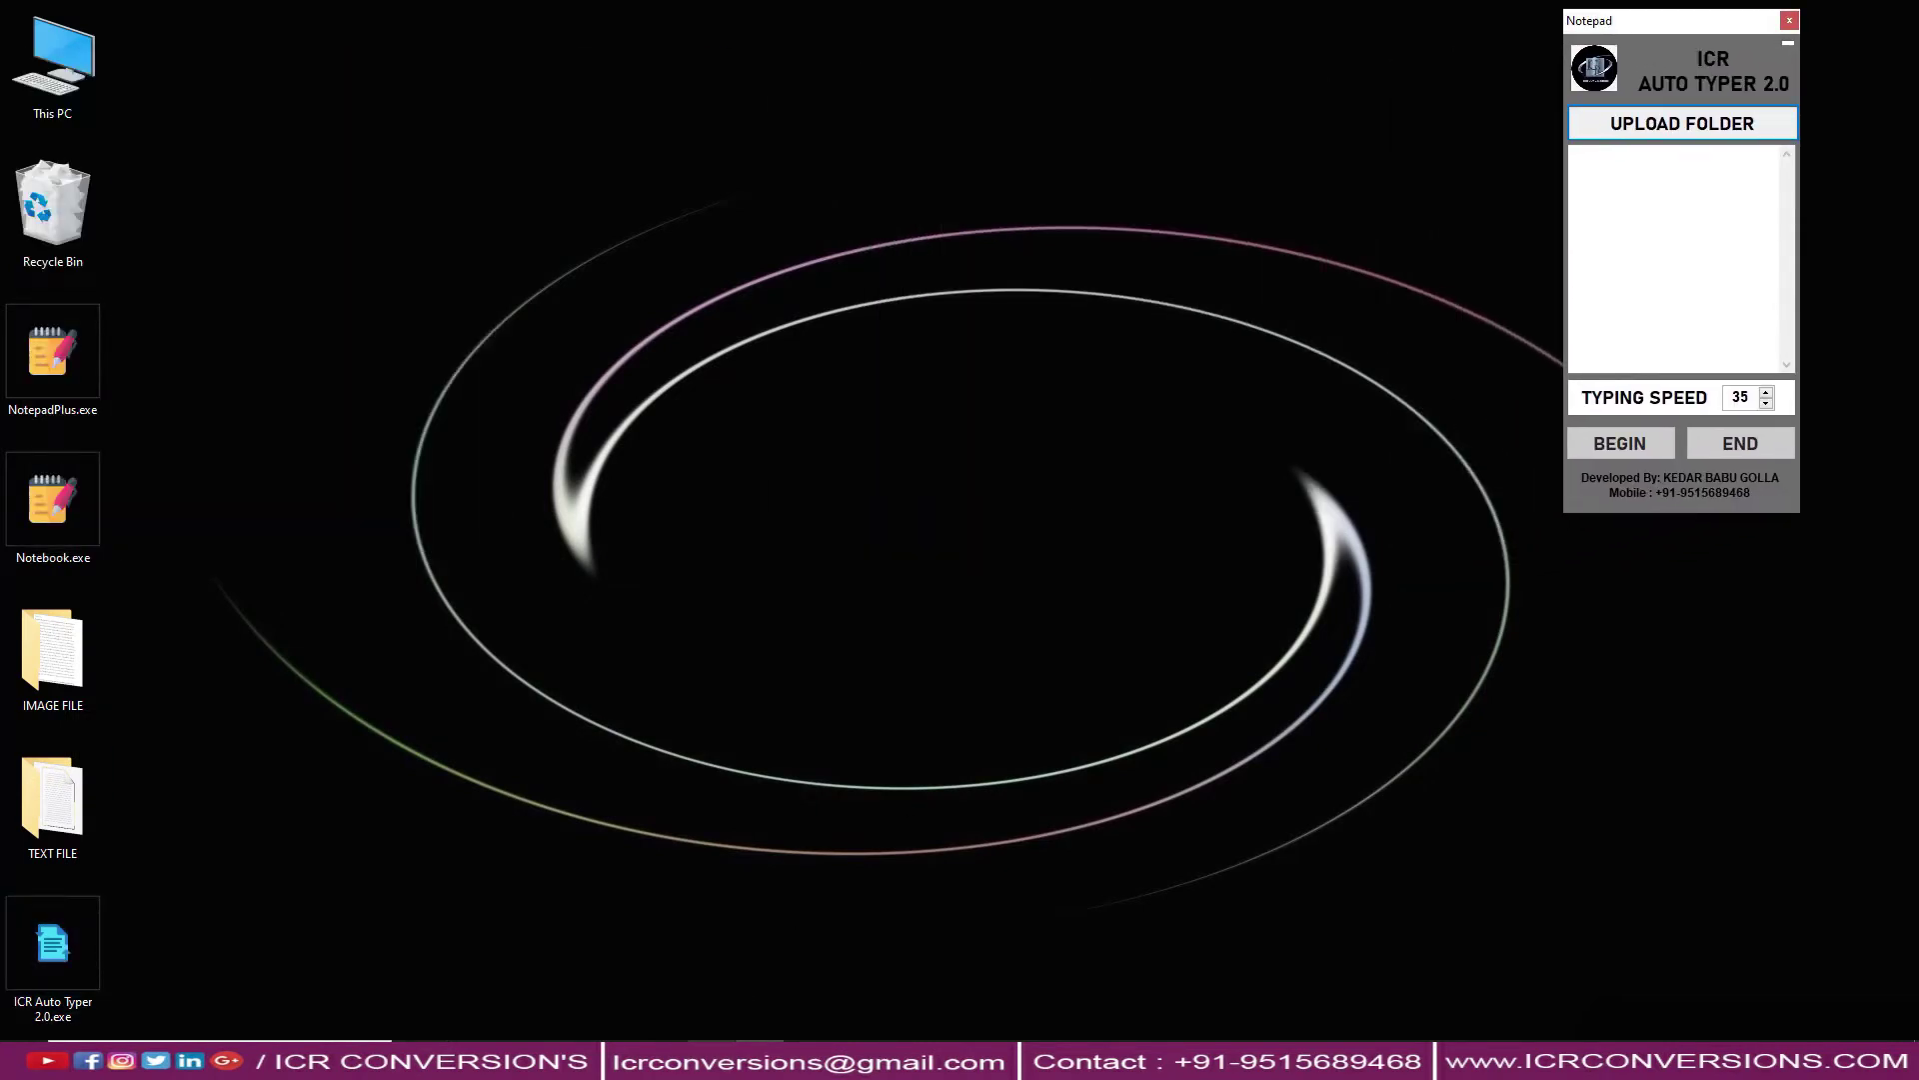
pyautogui.click(711, 1059)
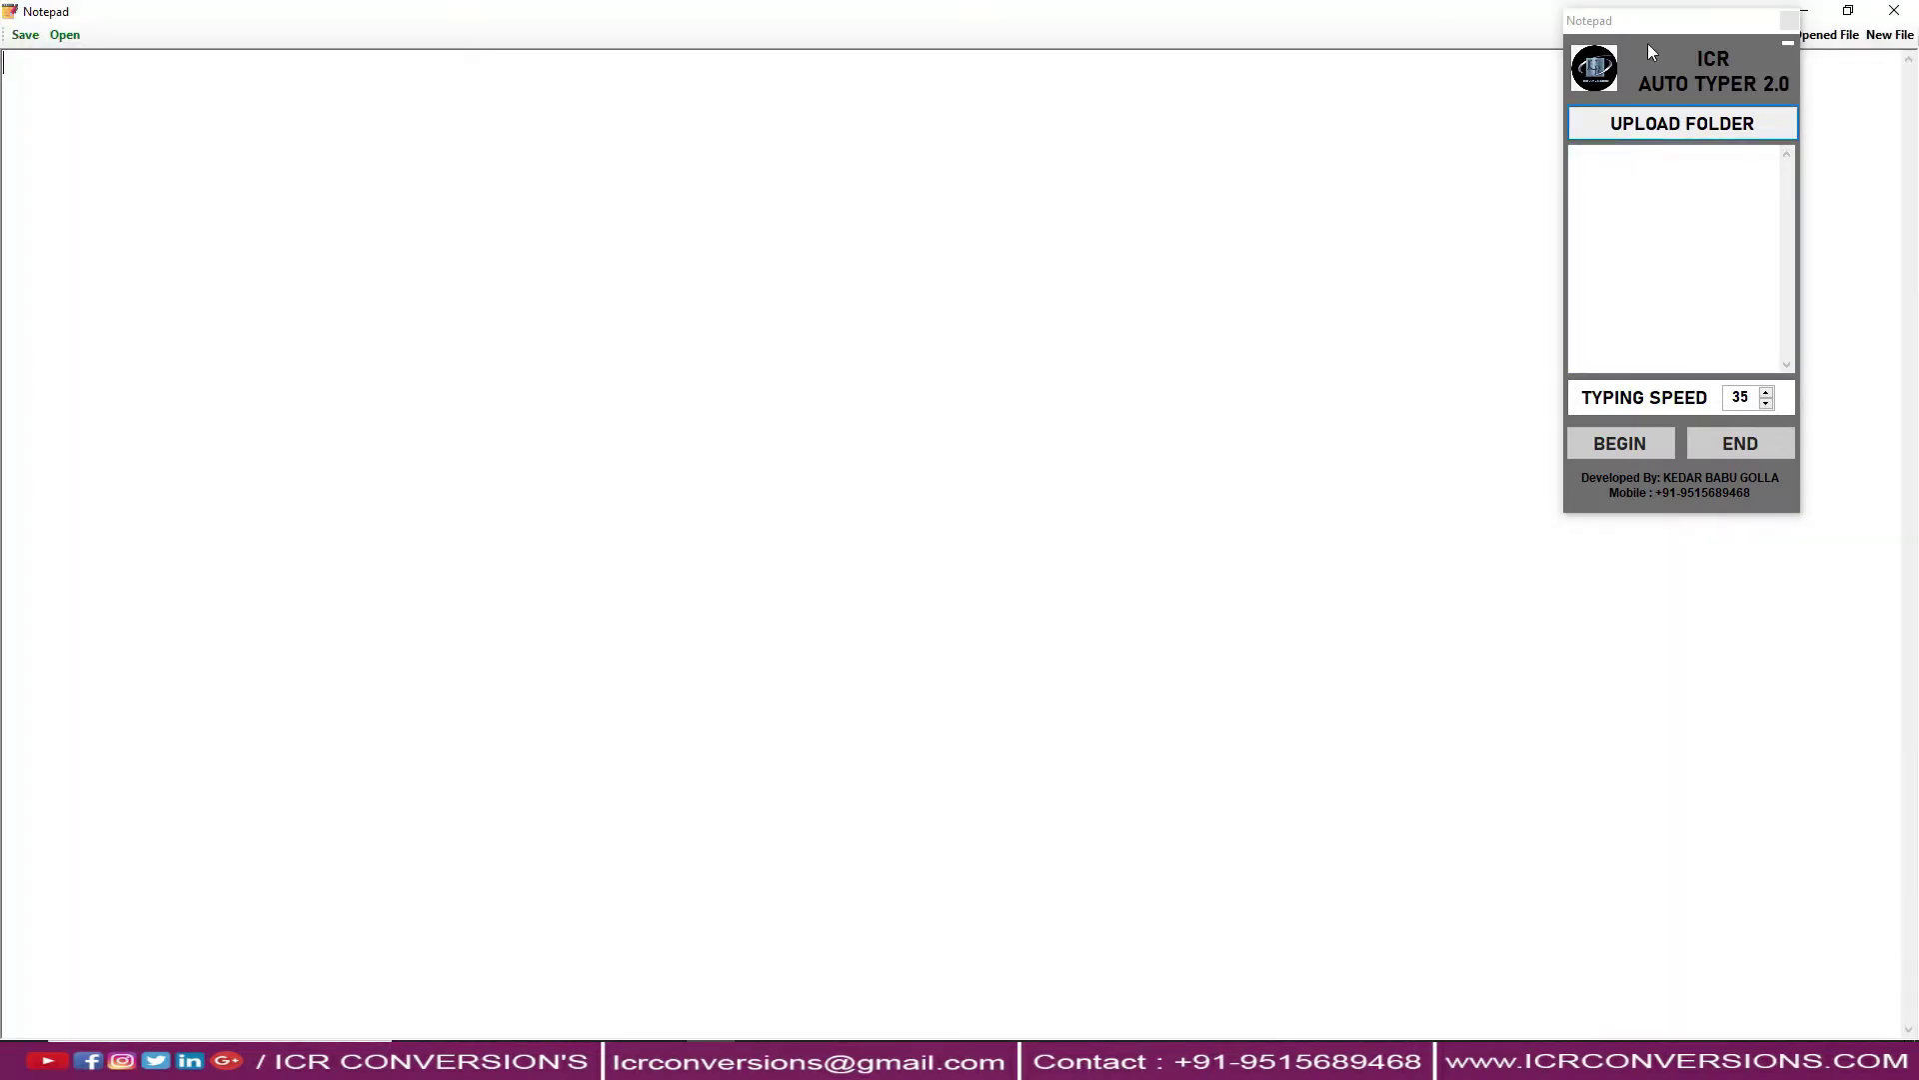
# Load the TEXT FILE folder from This PC > Desktop into the auto typer
pyautogui.moveTo(1667, 21); pyautogui.dragTo(1711, 135)
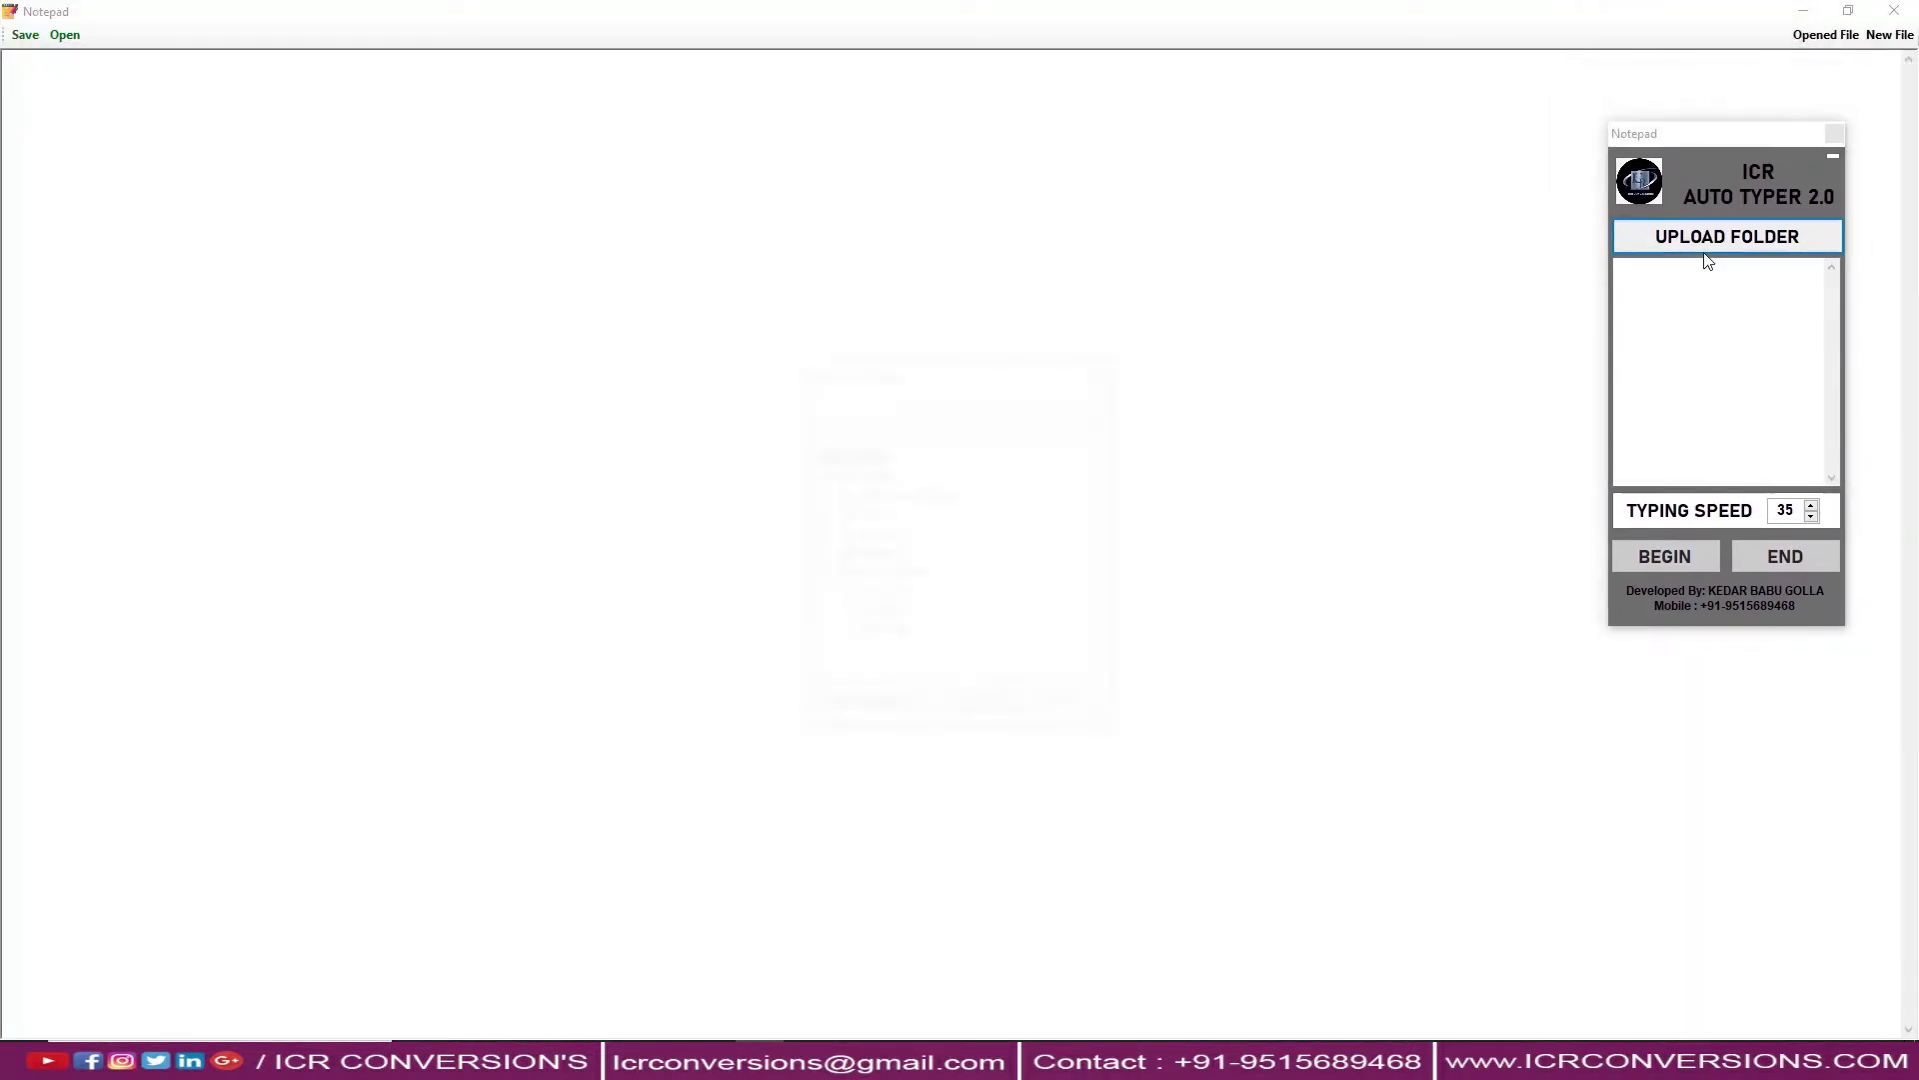
pyautogui.doubleClick(881, 520)
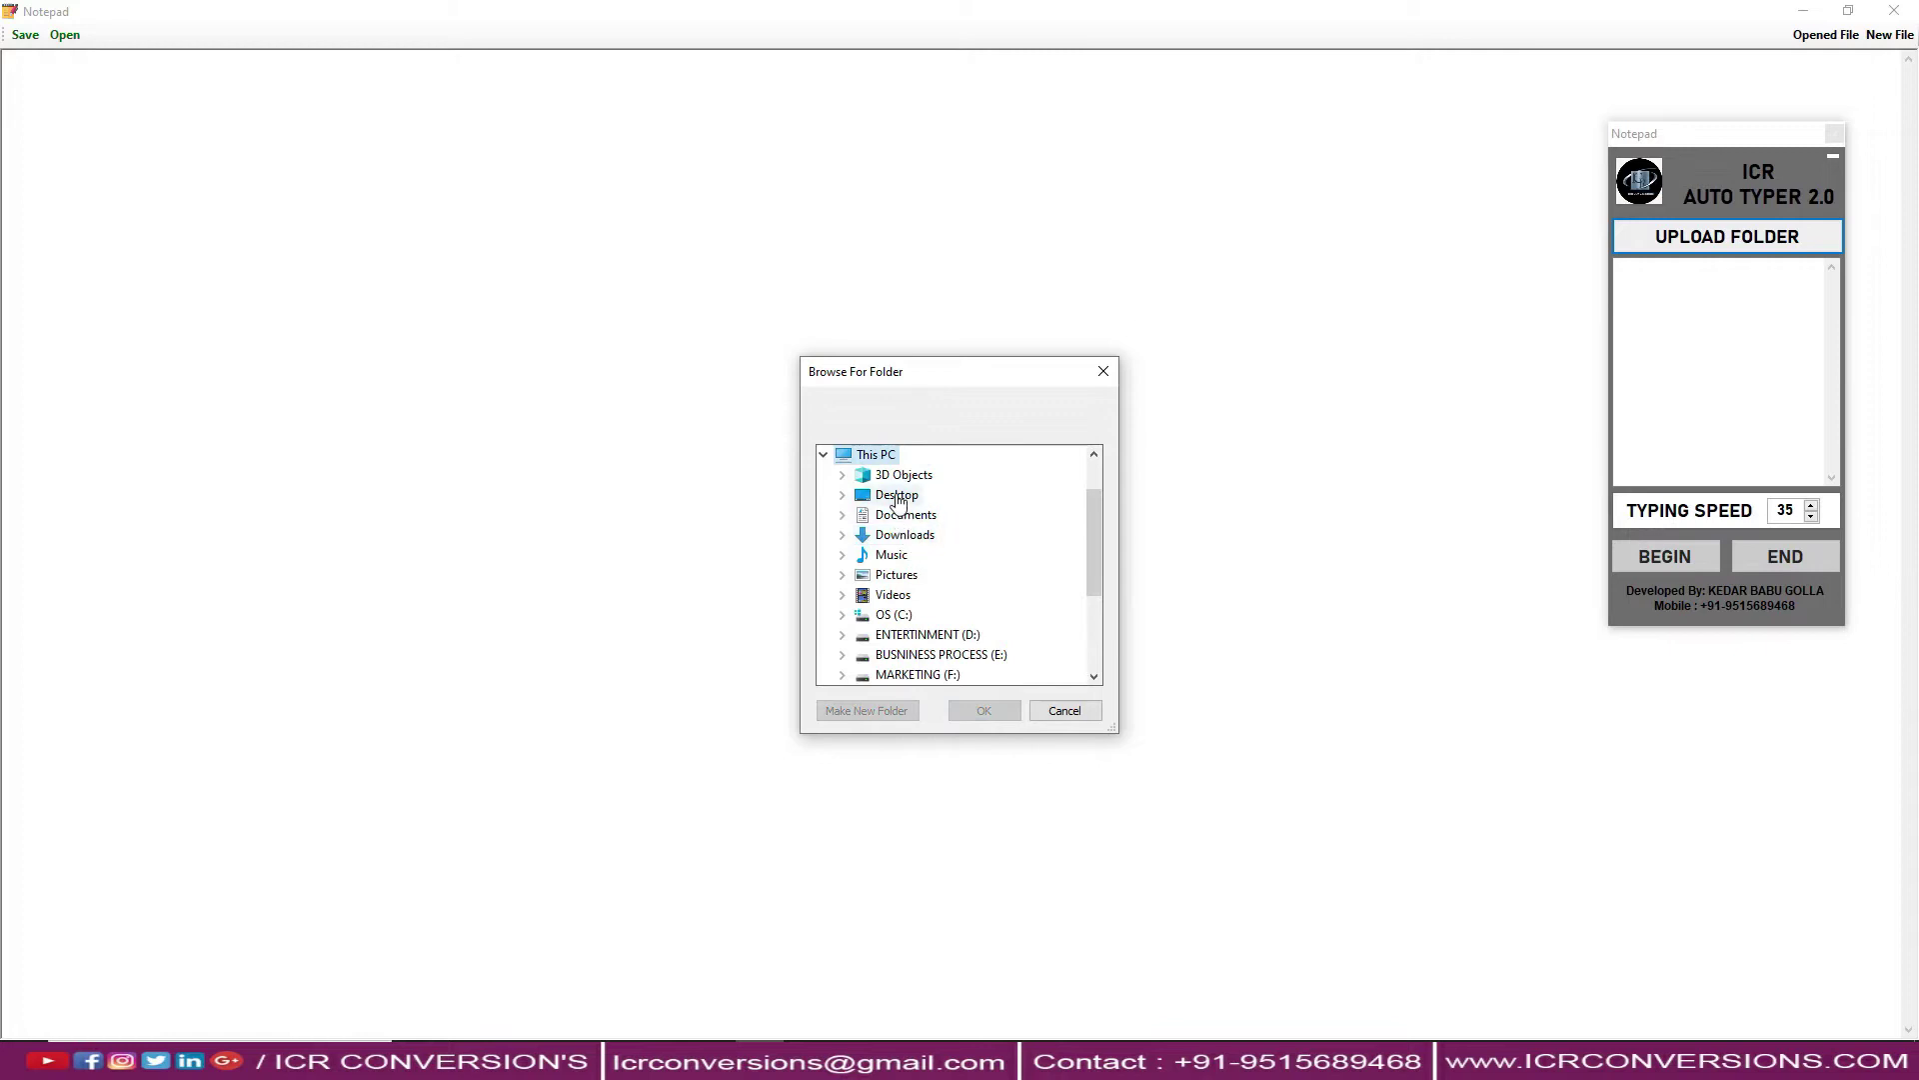
pyautogui.doubleClick(897, 499)
pyautogui.click(925, 536)
pyautogui.click(981, 711)
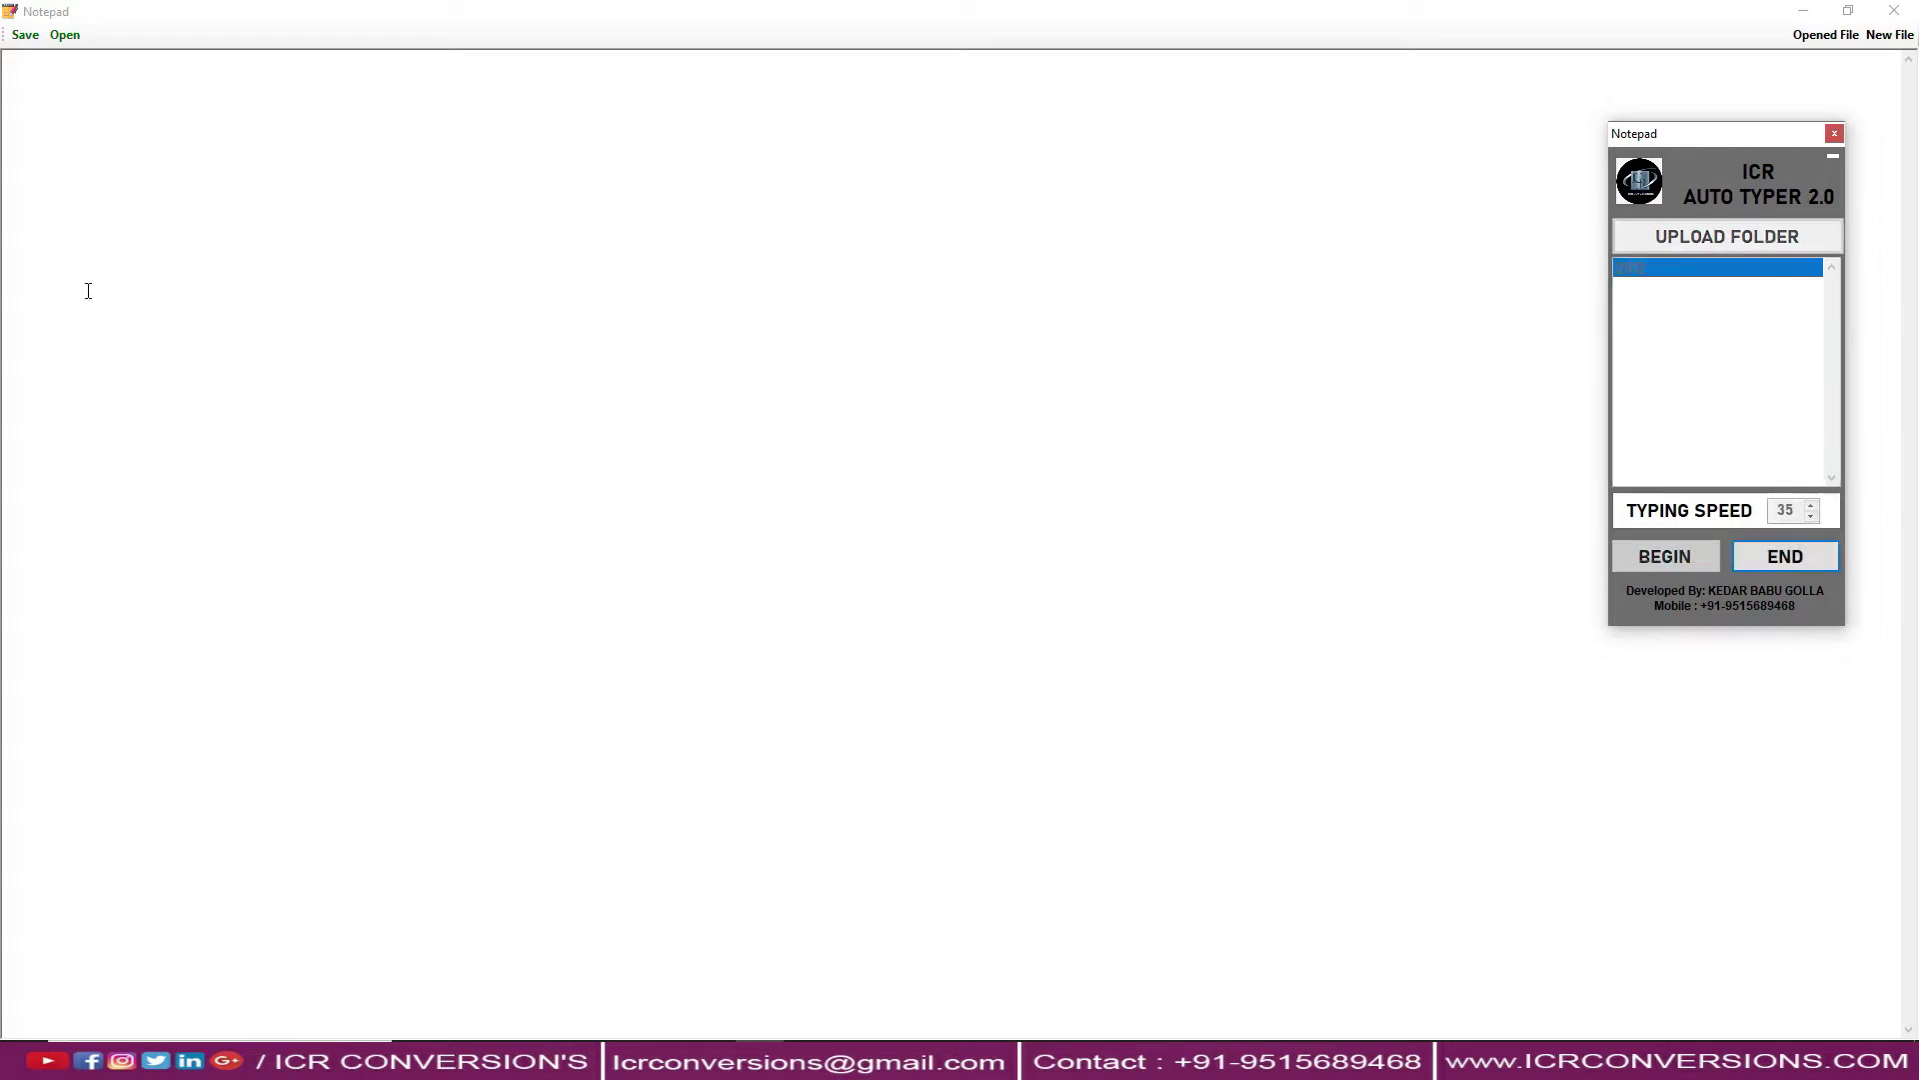
# Place the cursor in the empty NotepadPlus document so the 2012 text is typed there
pyautogui.click(35, 84)
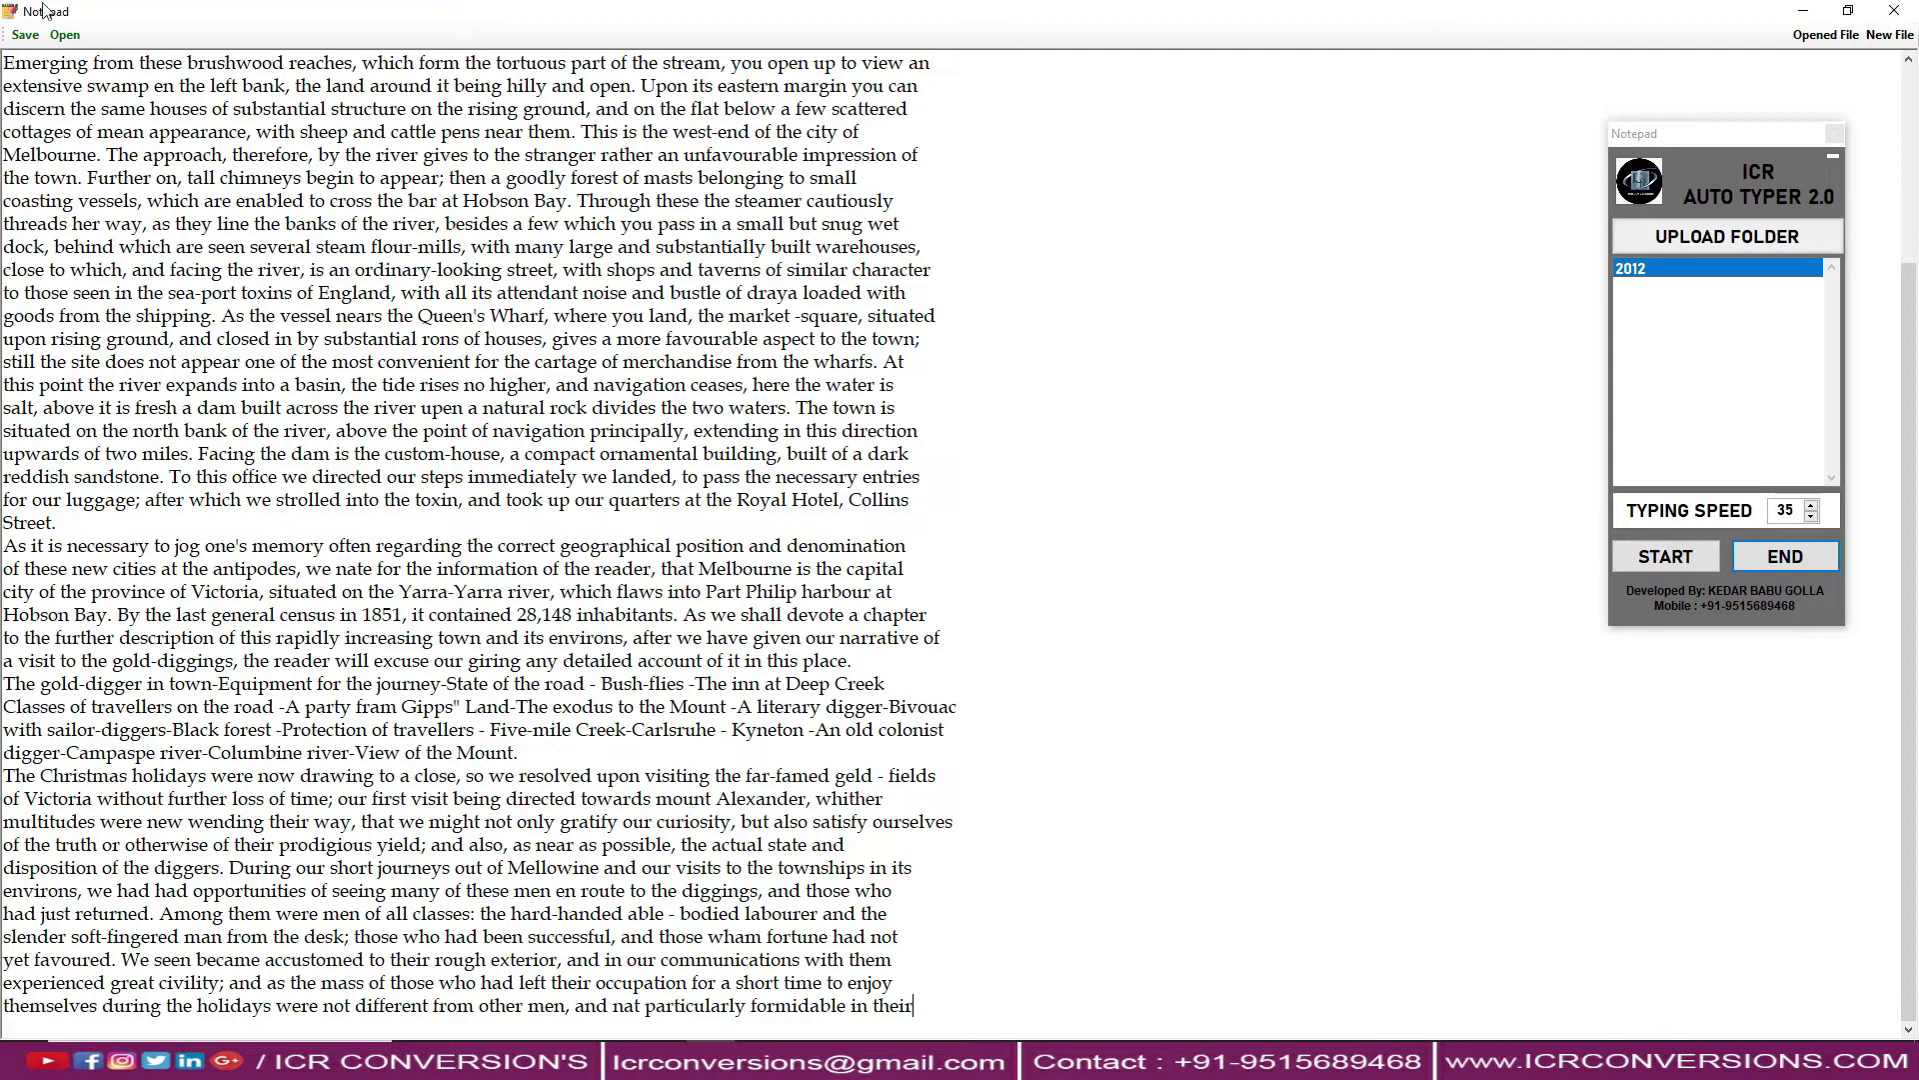
# Save the text as 1.wrt on the Desktop, dismiss the path message, and close both programs
pyautogui.click(25, 35)
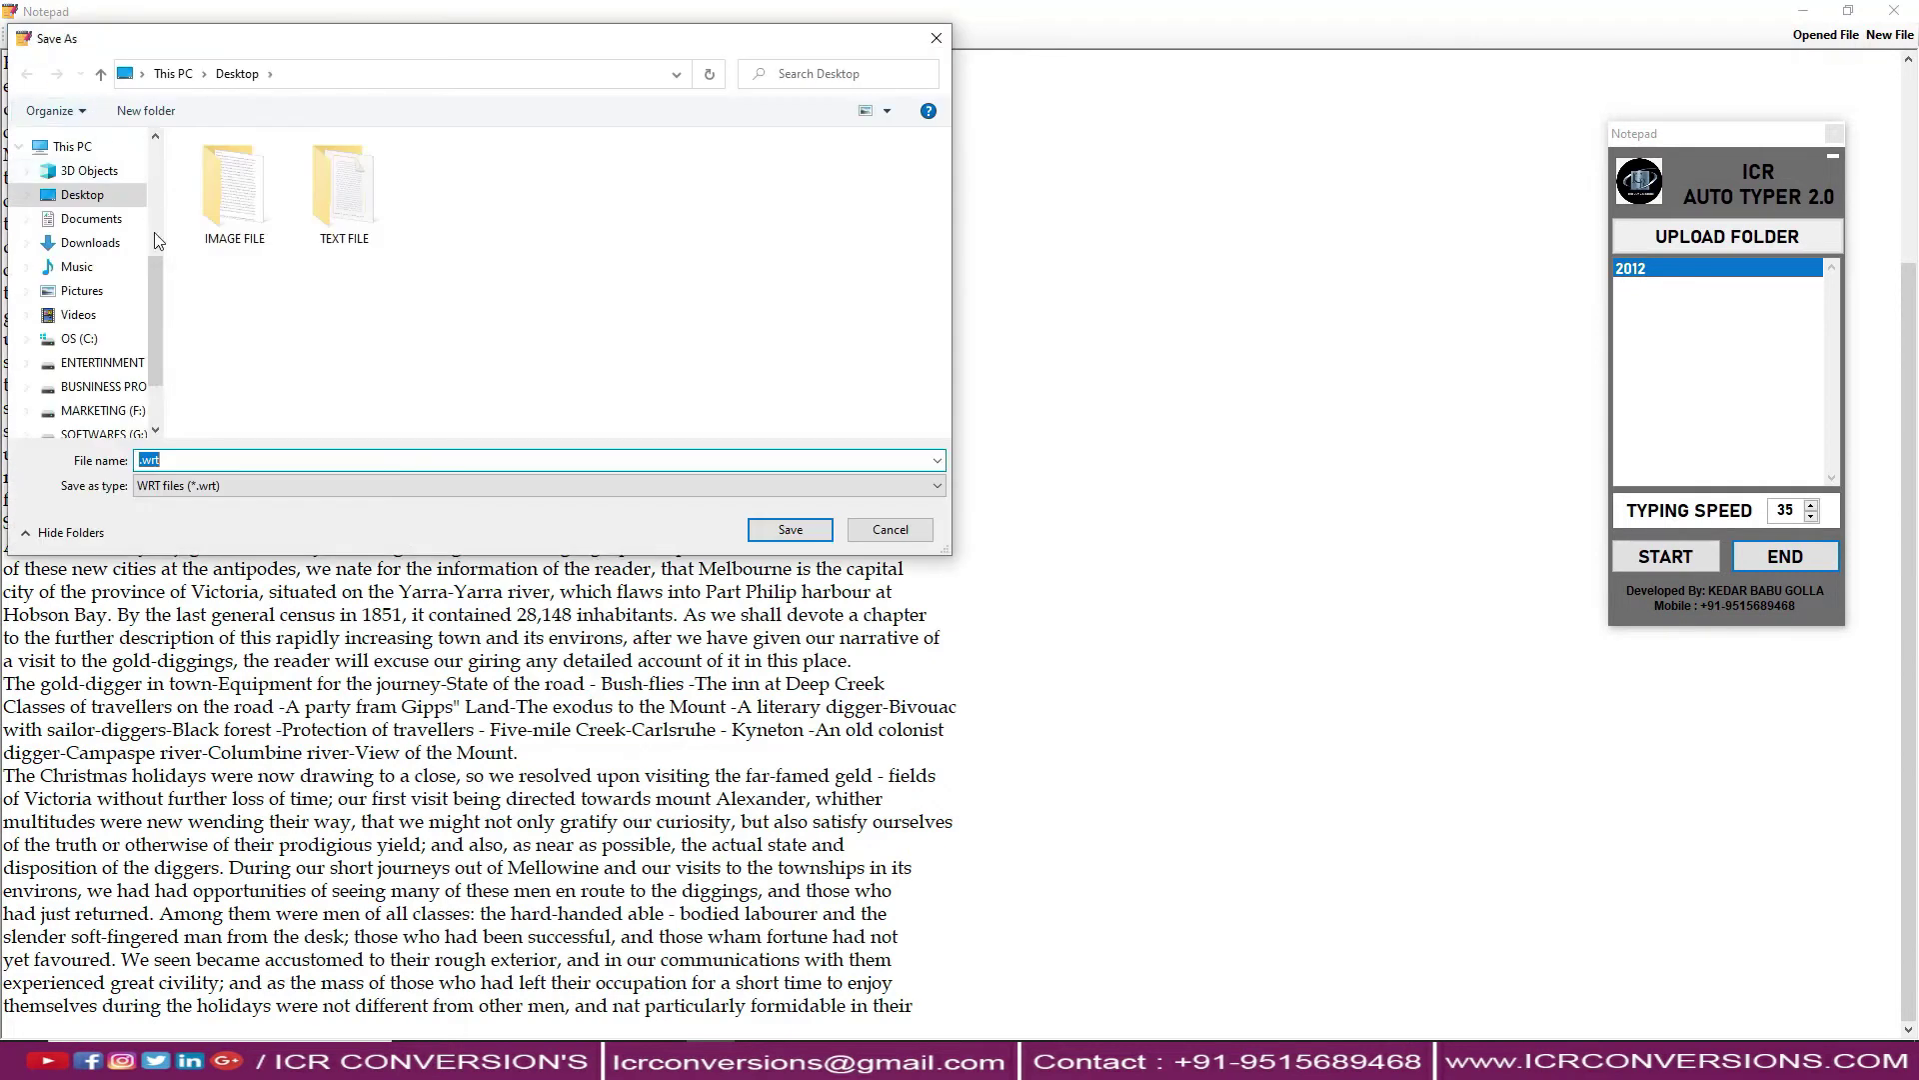
pyautogui.press('Home')
pyautogui.write('1')
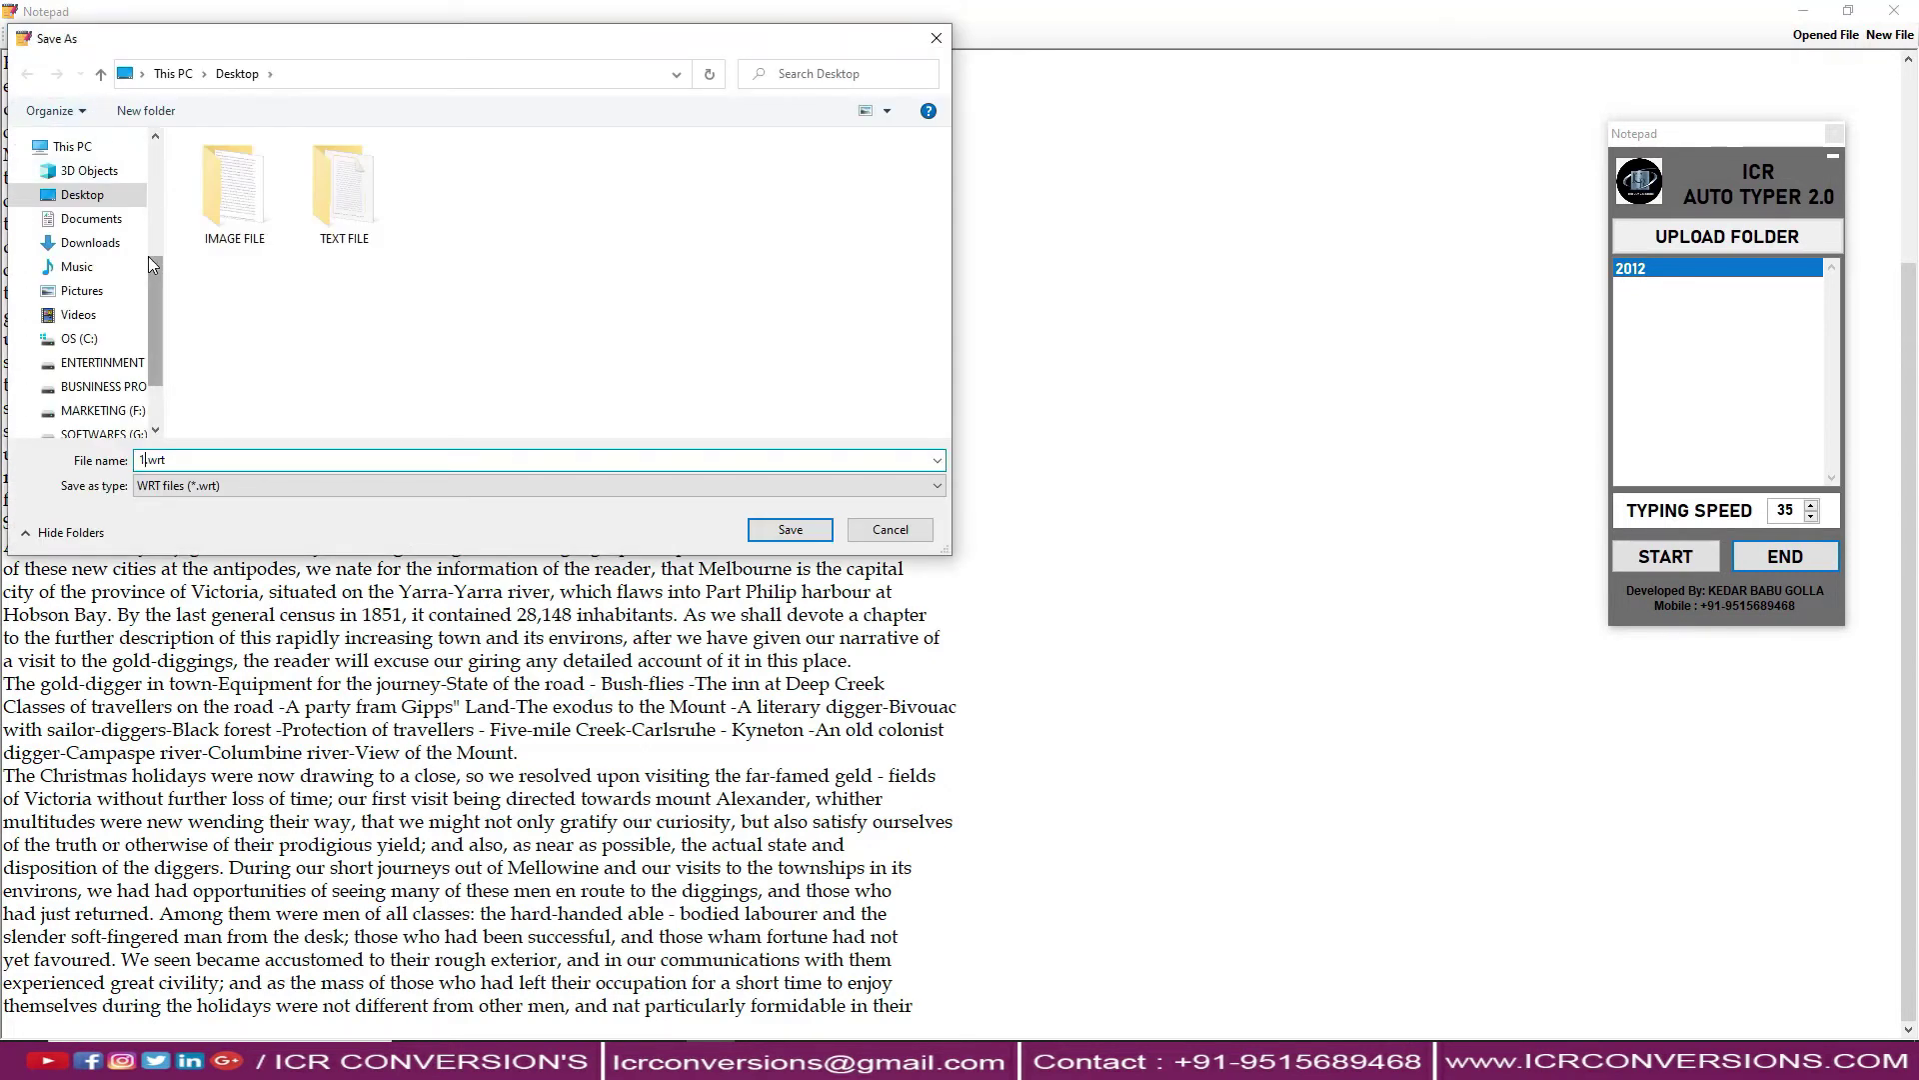
pyautogui.click(775, 533)
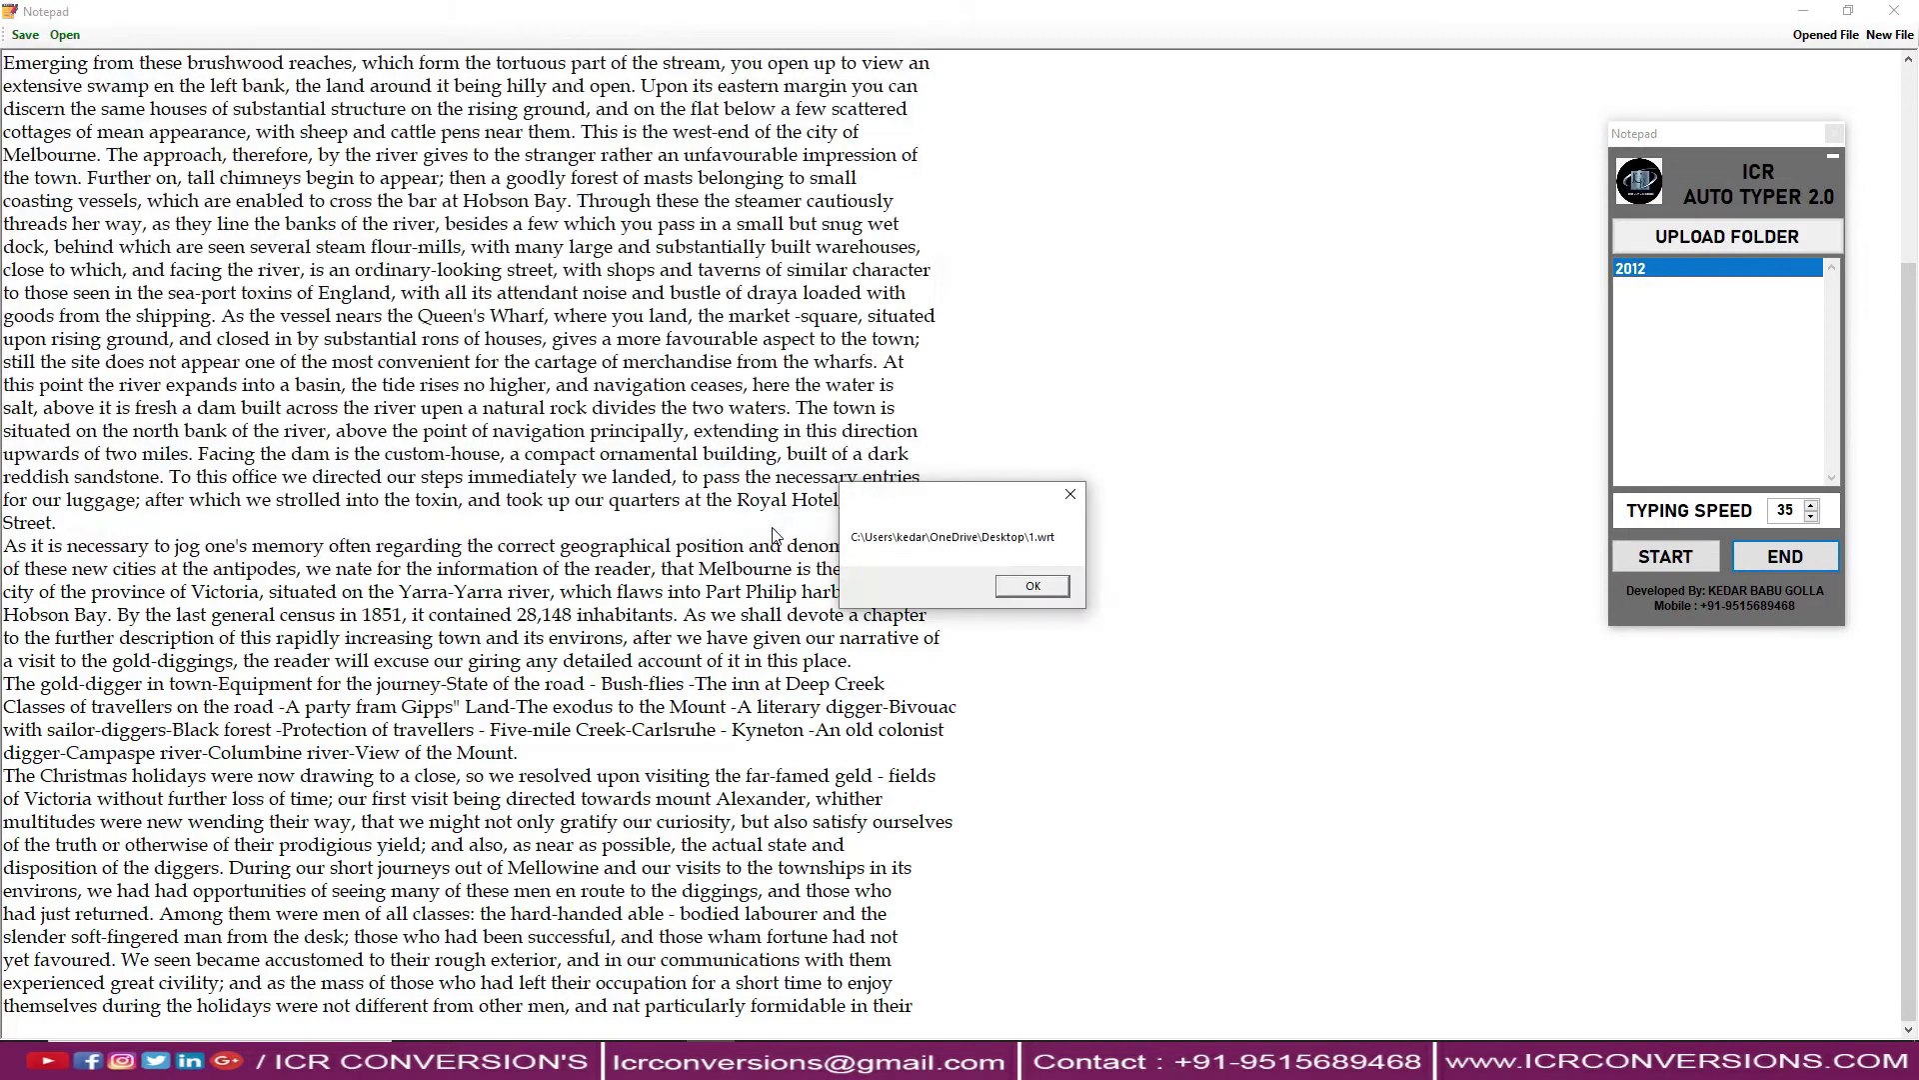
pyautogui.click(1048, 587)
pyautogui.click(1834, 134)
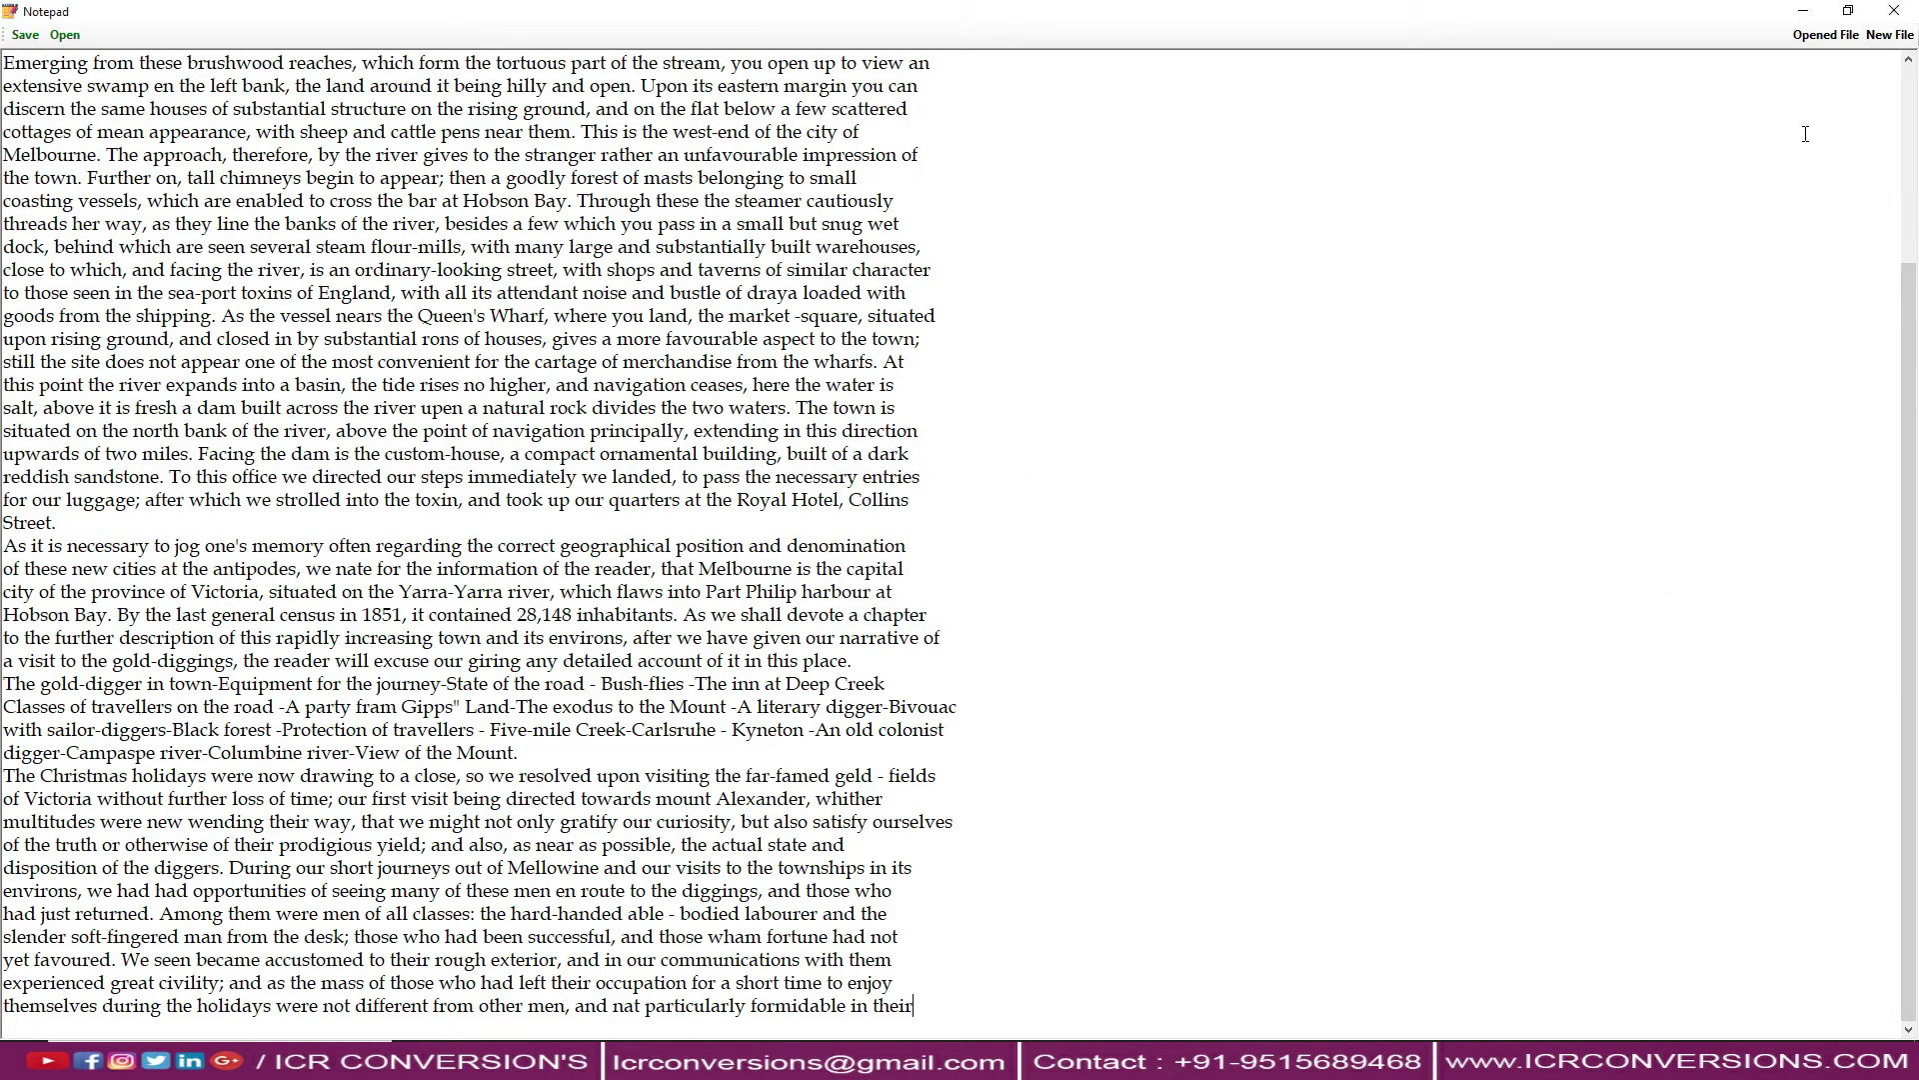
pyautogui.click(1896, 12)
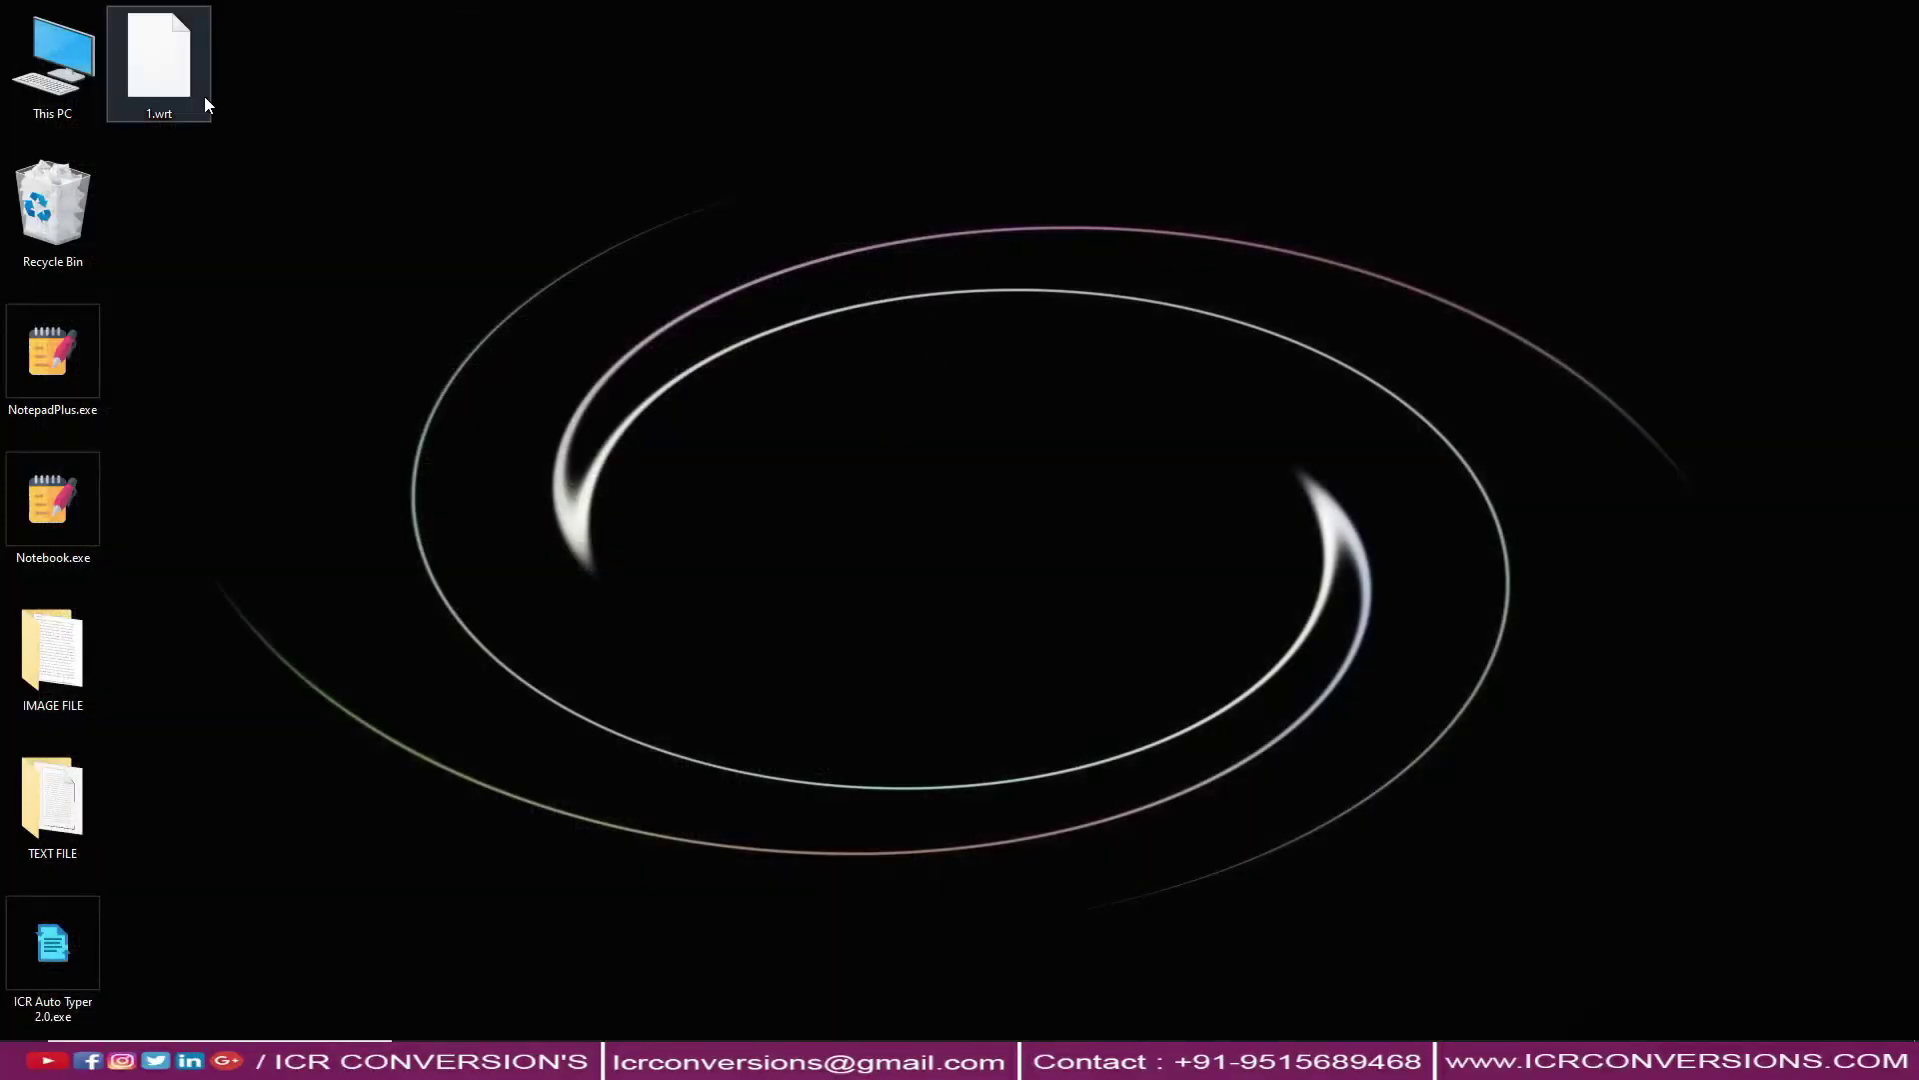
# Launch NotepadPlus.exe again from the desktop
pyautogui.doubleClick(61, 384)
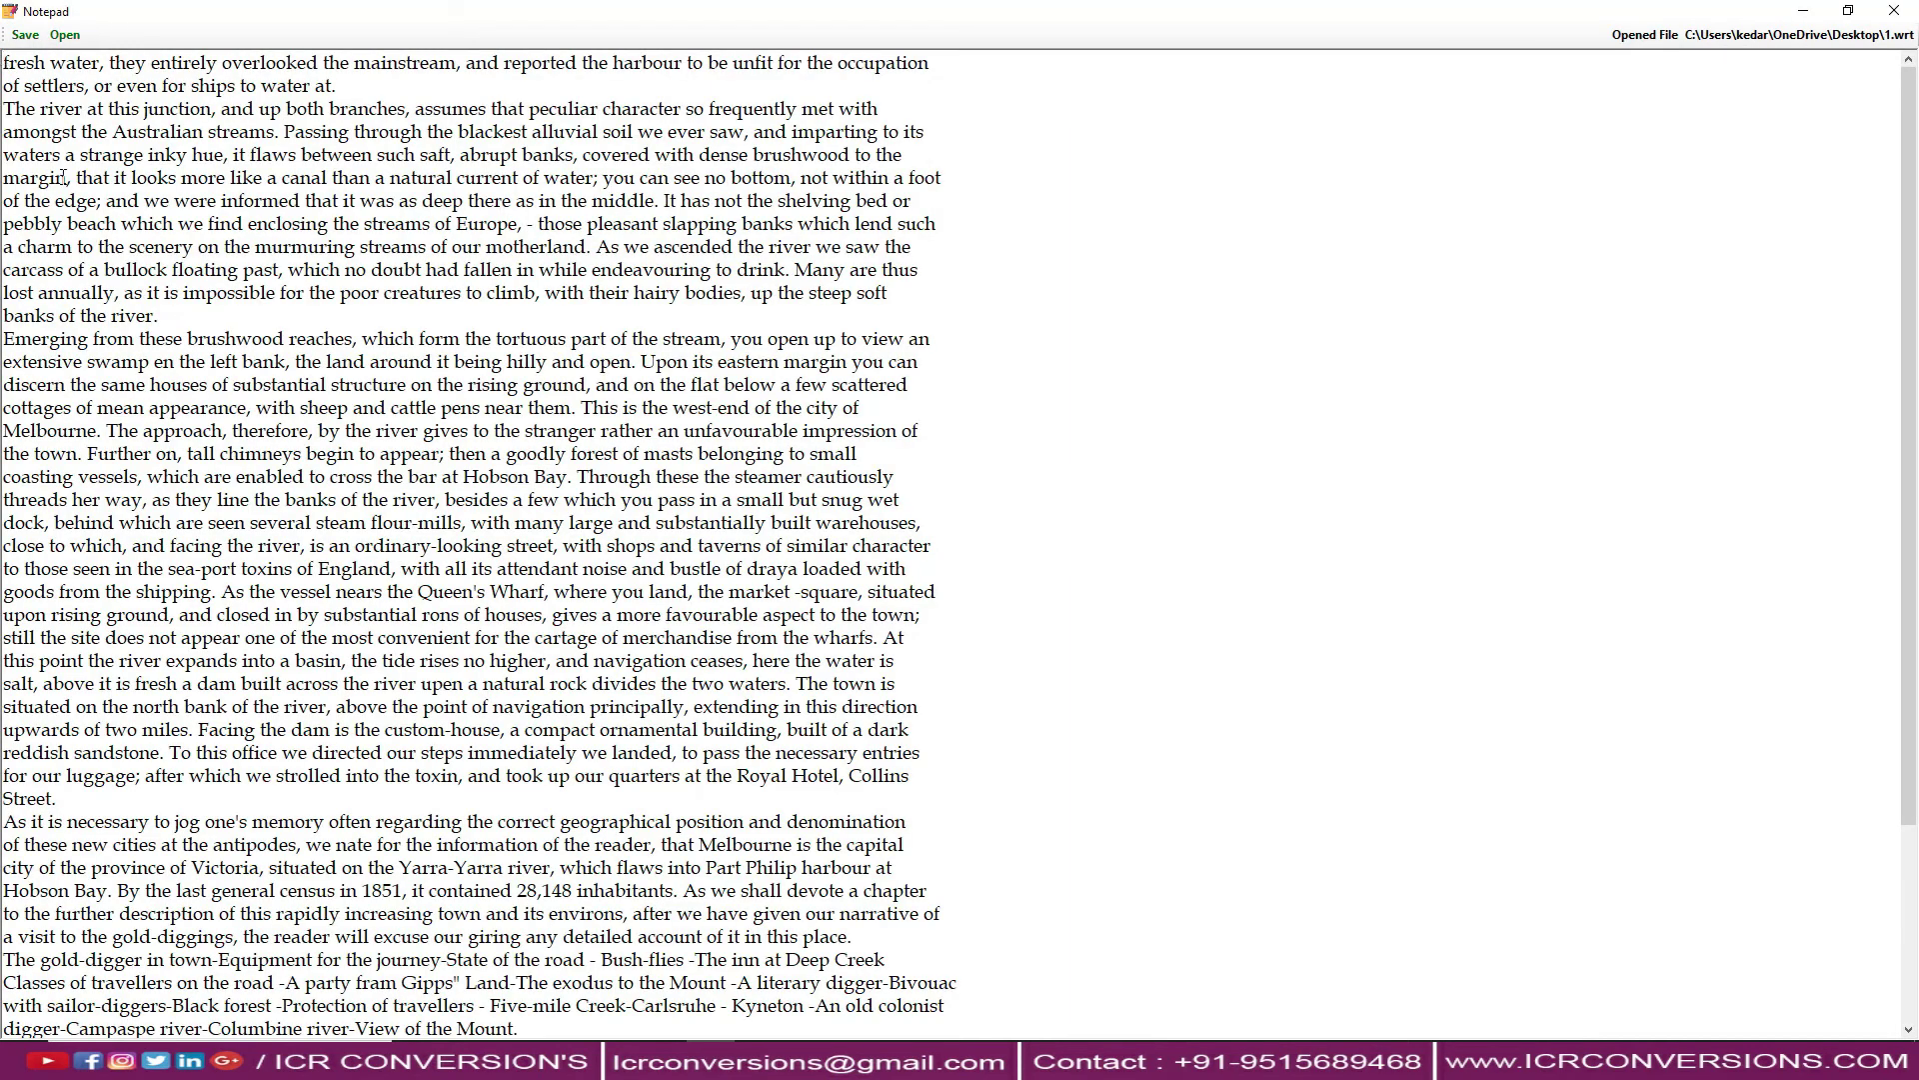
pyautogui.scroll(-4, 900, 384)
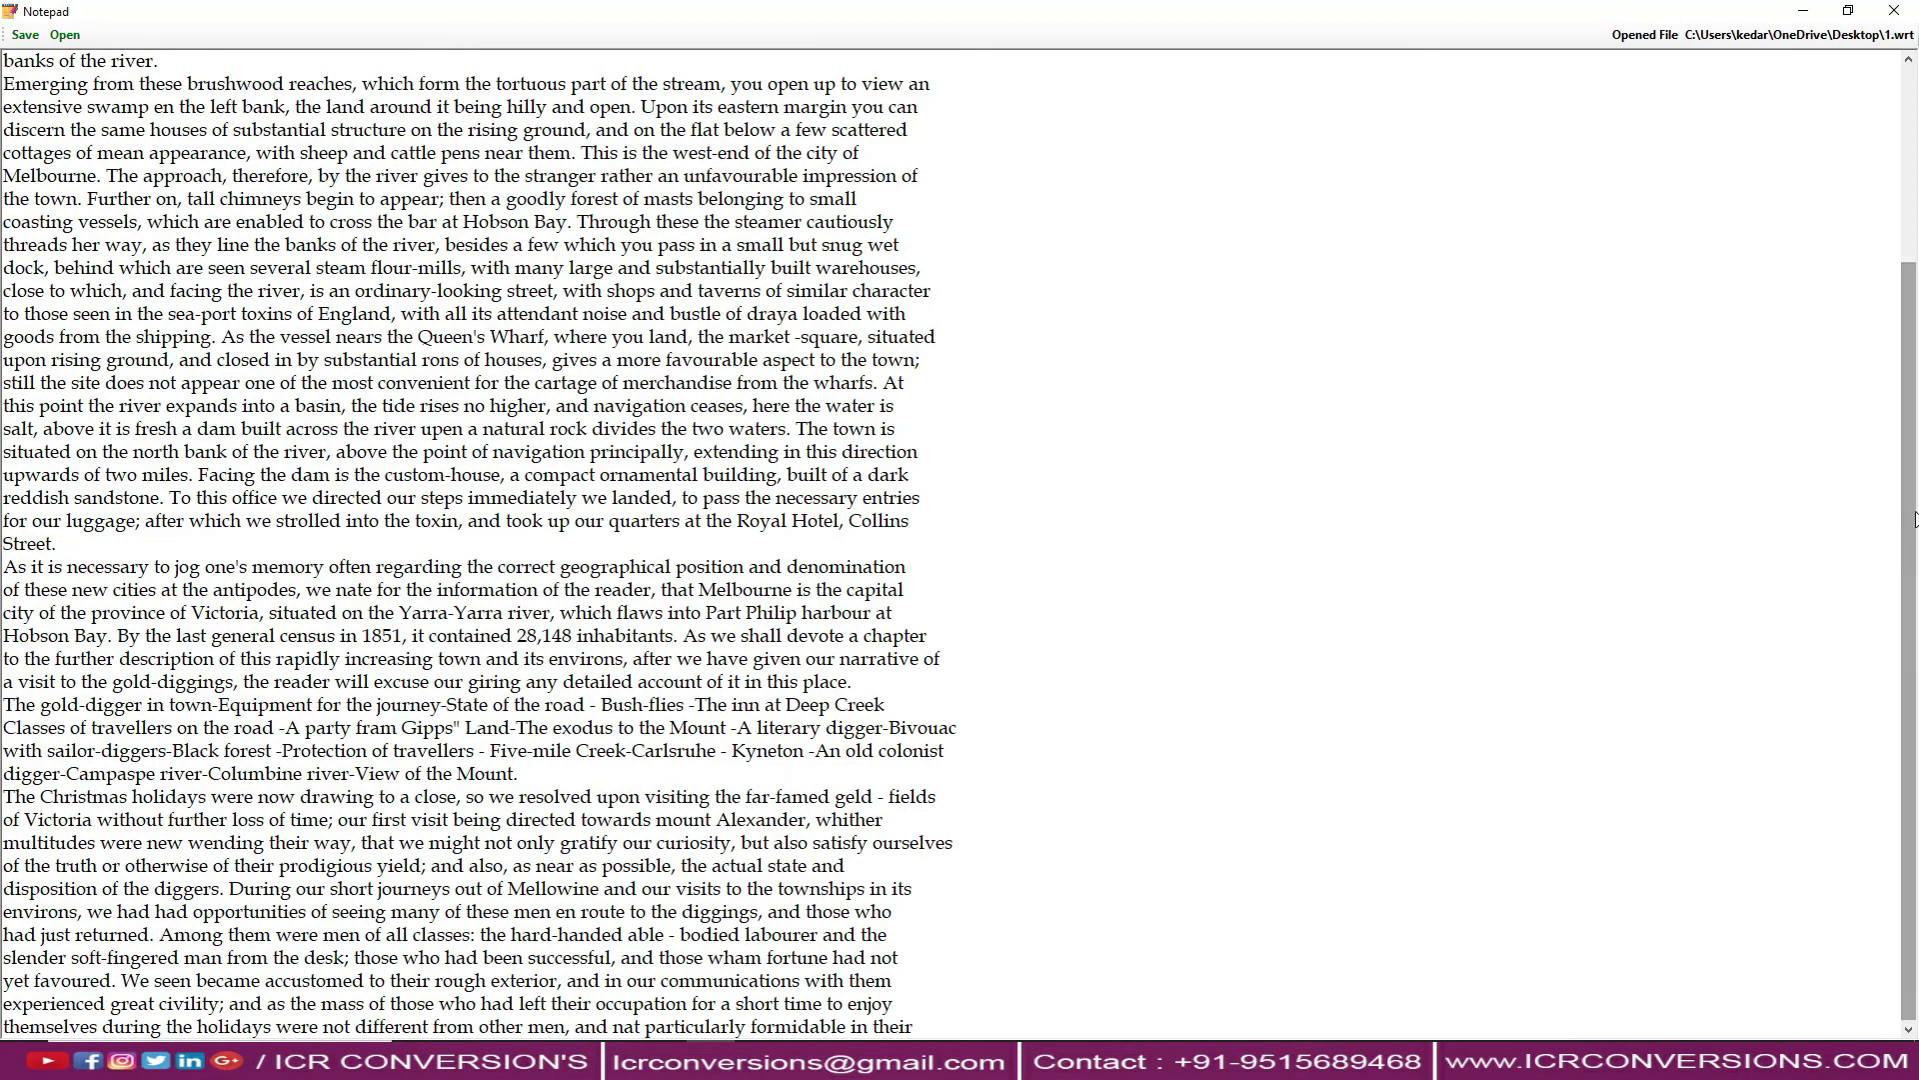
pyautogui.scroll(2, 1904, 374)
pyautogui.scroll(2, 1904, 373)
pyautogui.moveTo(935, 63)
pyautogui.mouseDown()
pyautogui.moveTo(393, 682)
pyautogui.moveTo(341, 867)
pyautogui.mouseUp()
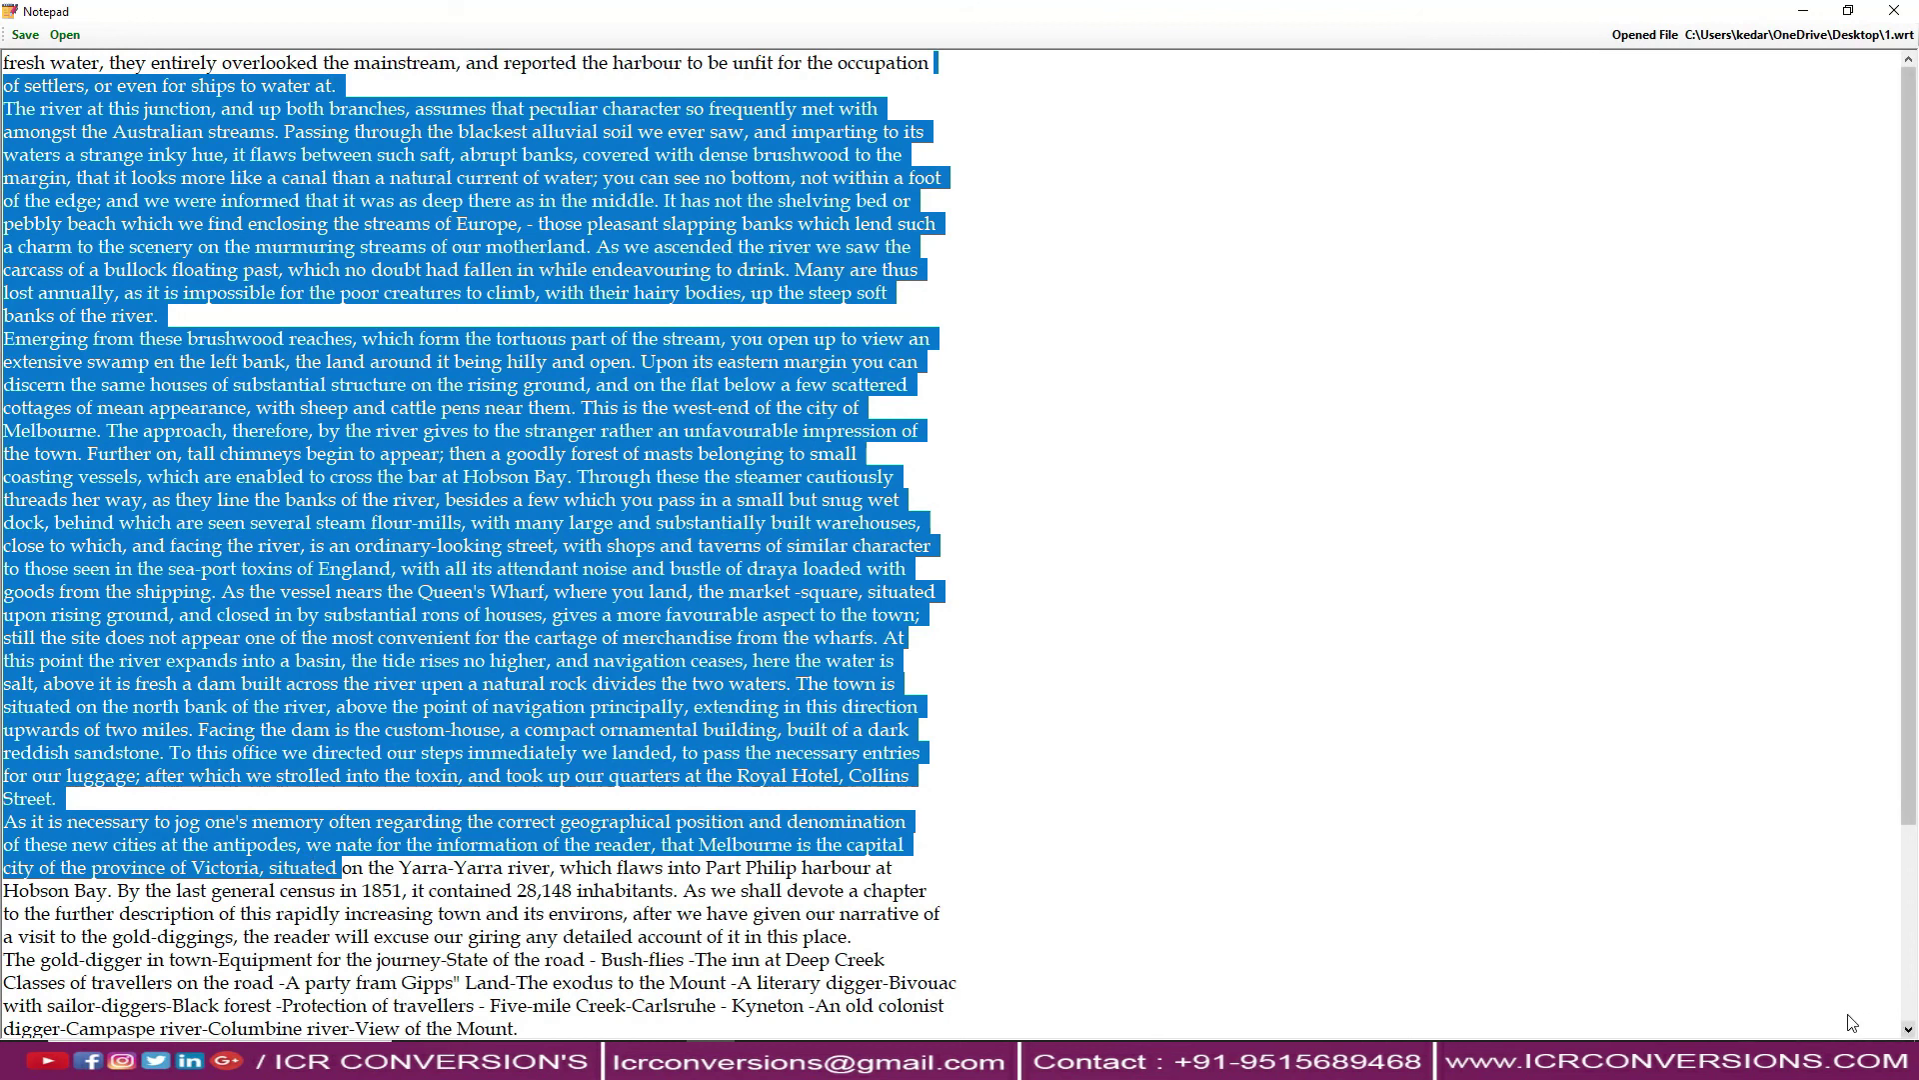